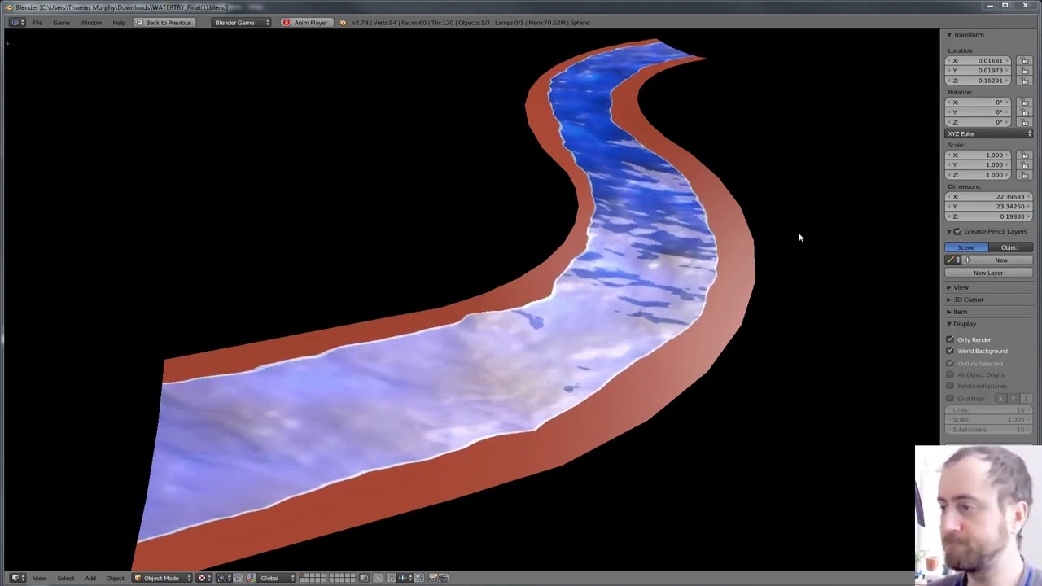
- Restore the full editor layout and turn off Only Render and World Background in the viewport display
key("ctrl+Up")
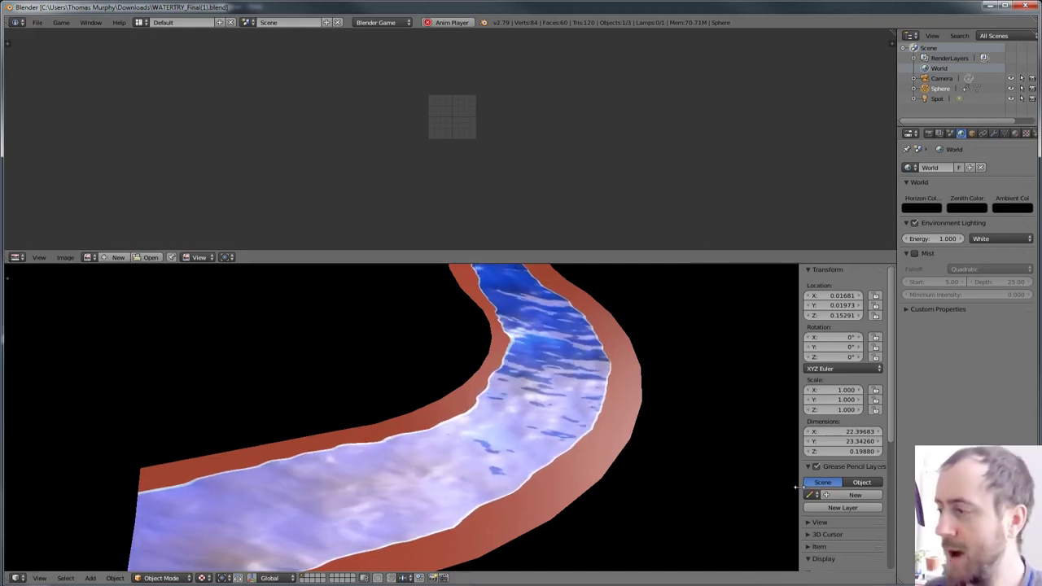
left_click(823, 559)
scroll(823, 505, "down", 5)
left_click(808, 432)
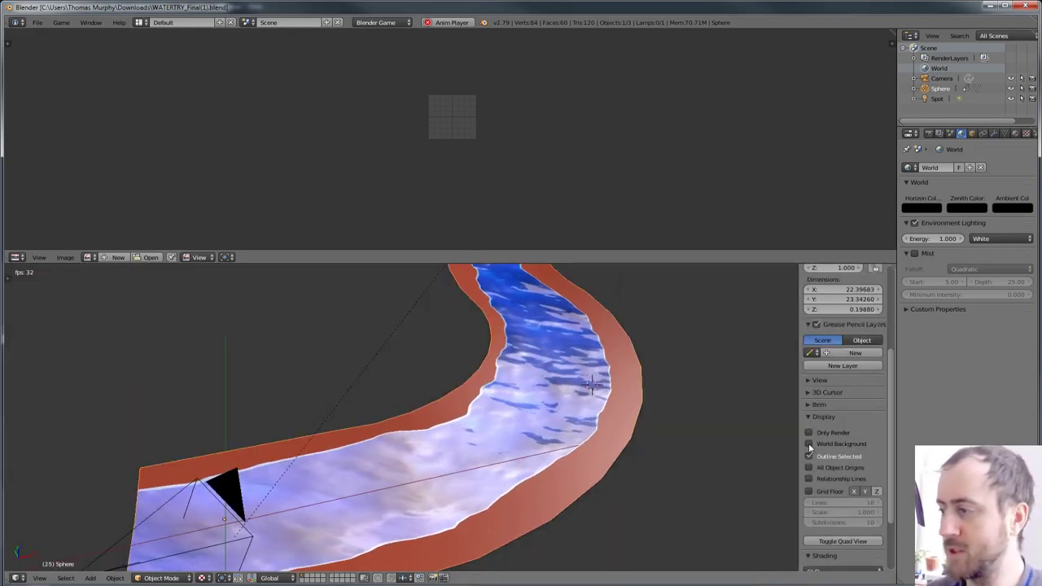
- Show the Ocean material in the Node Editor, link the red GROUND material node directly to the Output, and select the GROUND node
key("shift+F3")
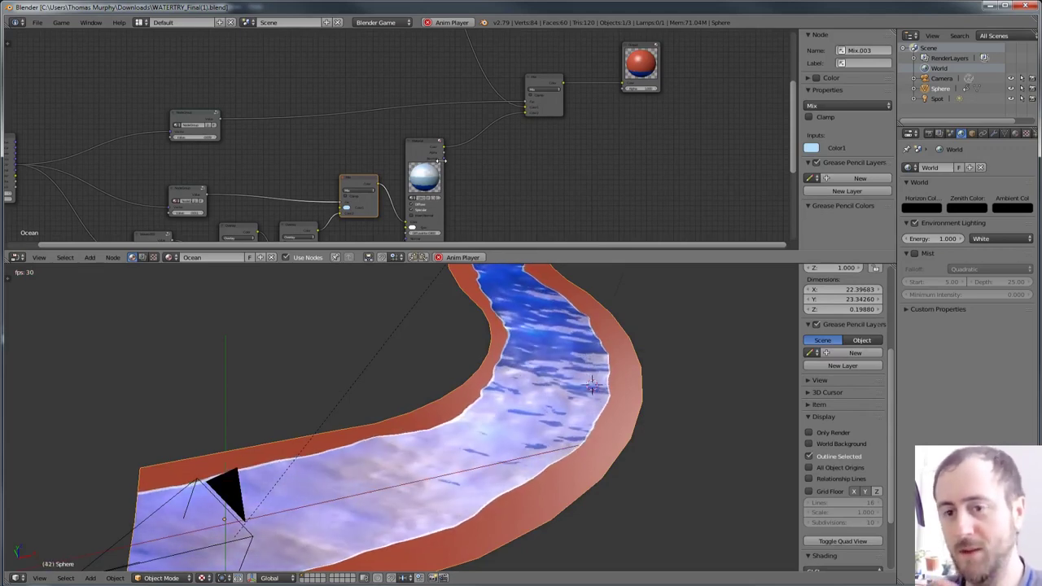
scroll(480, 113, "down", 2)
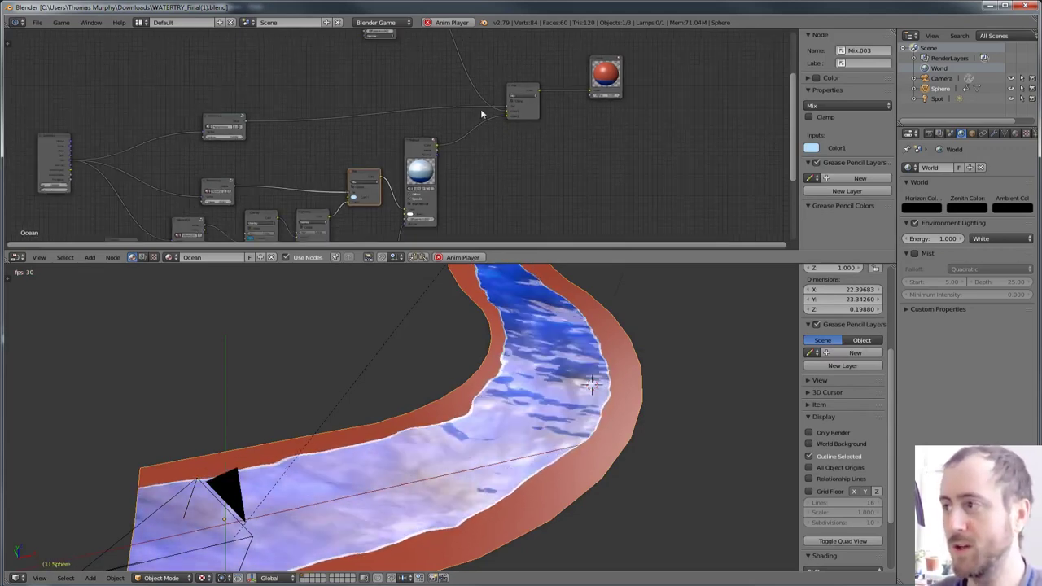
middle_click_drag(494, 114, 490, 139)
left_click_drag(503, 137, 586, 116)
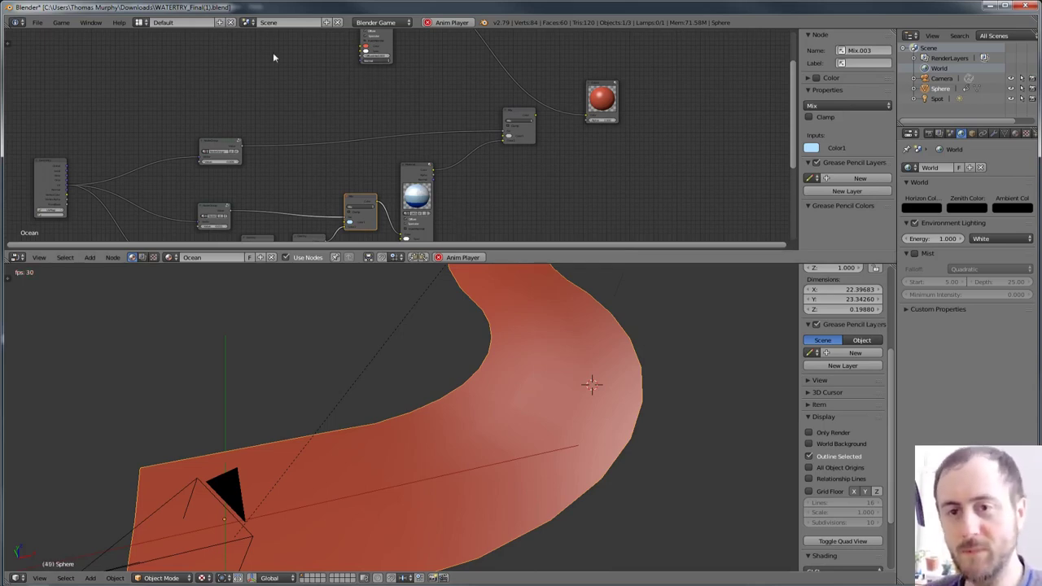
scroll(509, 113, "up", 1)
middle_click_drag(404, 54, 370, 152)
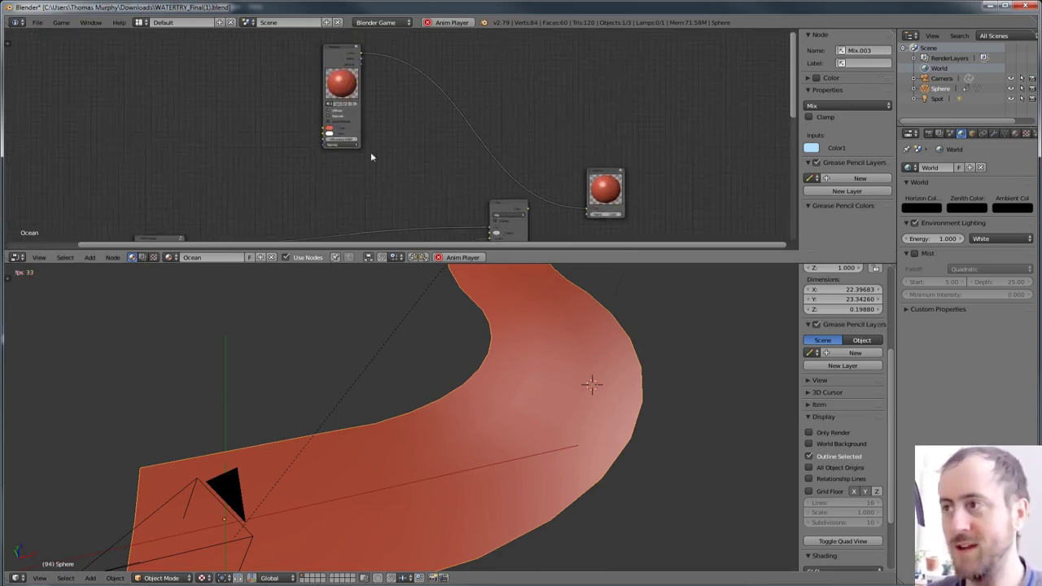
left_click(337, 60)
middle_click_drag(353, 106, 348, 96)
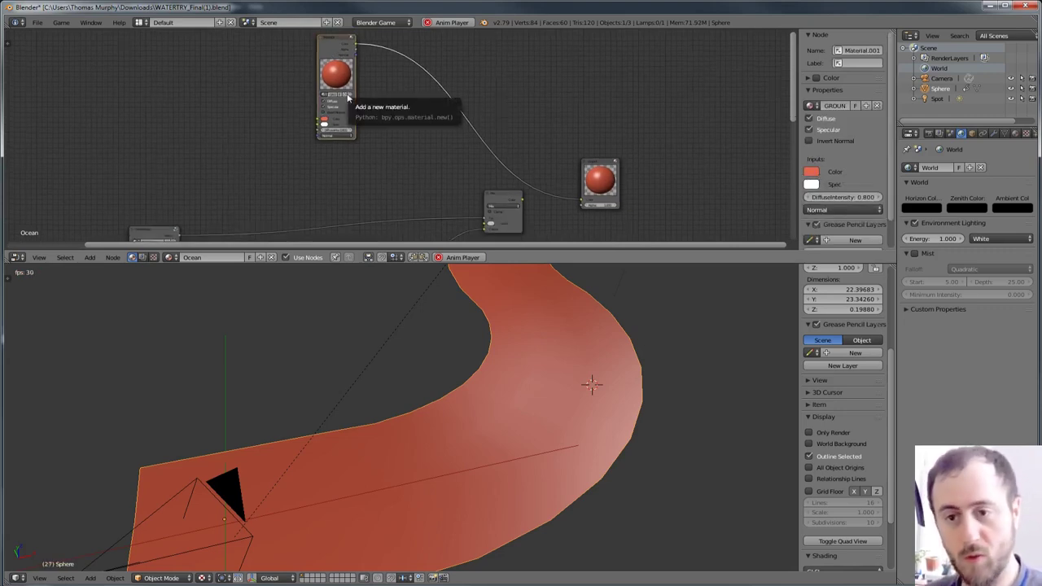
- Add a new material slot to the Sphere and create a new material in it
left_click(1014, 132)
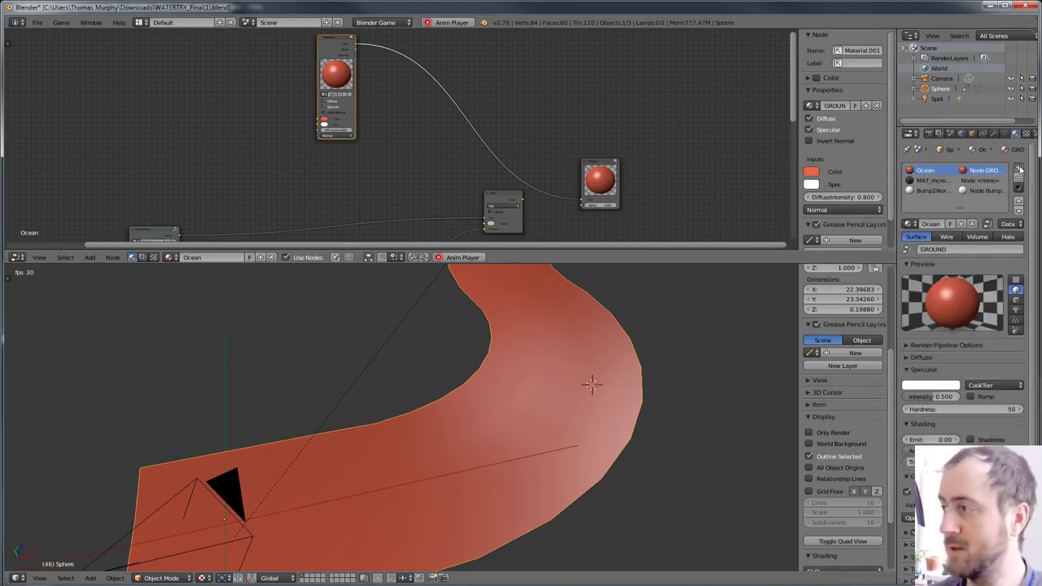
left_click(1019, 168)
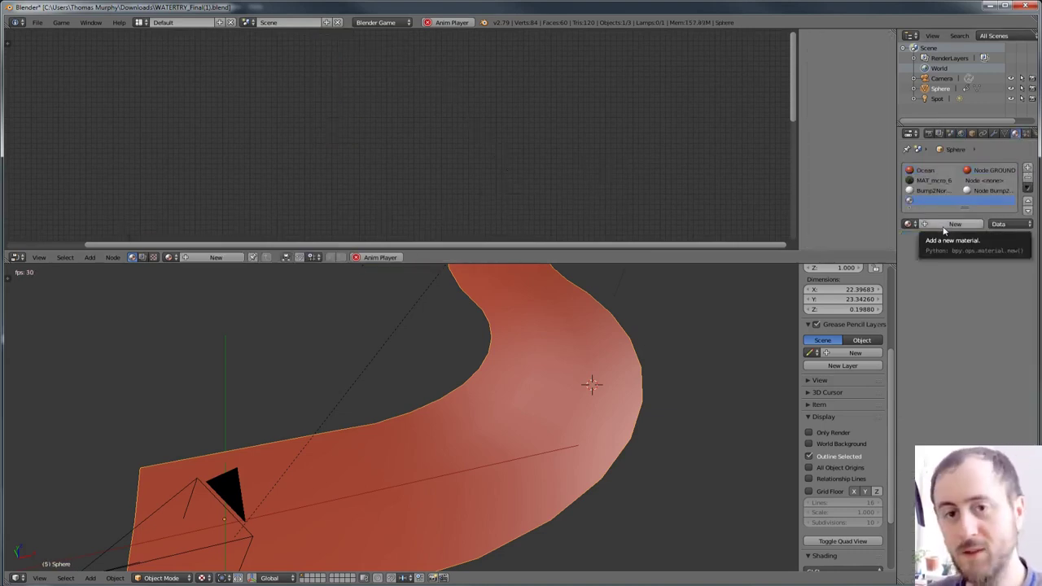
left_click(951, 224)
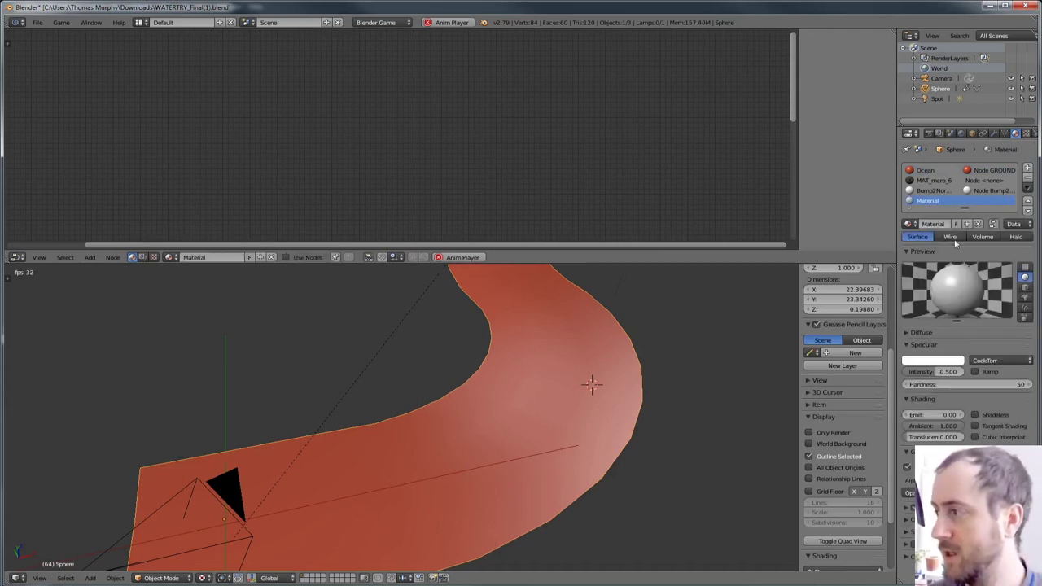
- Give the new material a green specular colour and assign the material to the whole river mesh
left_click(924, 361)
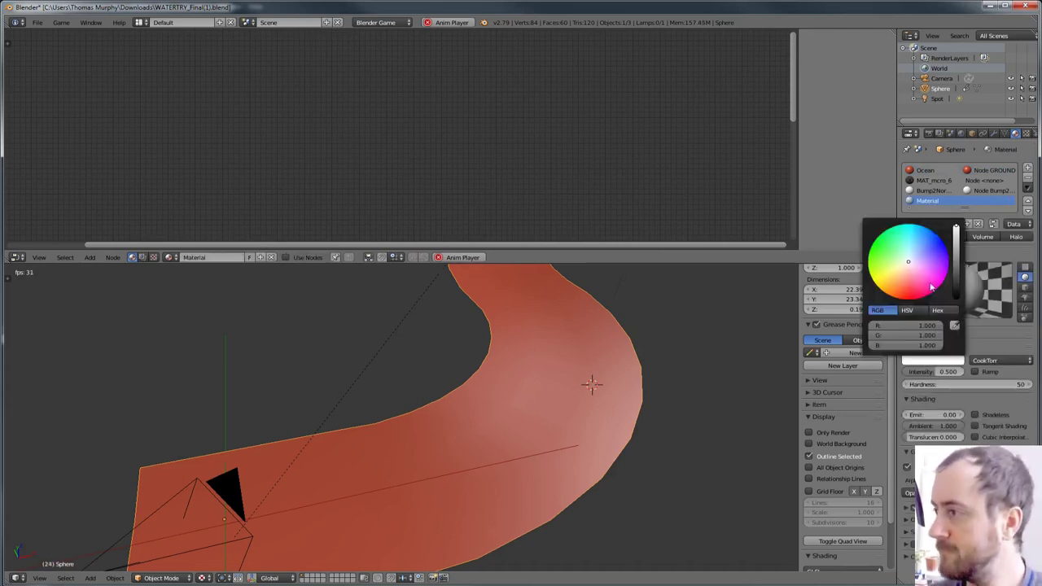
left_click(888, 249)
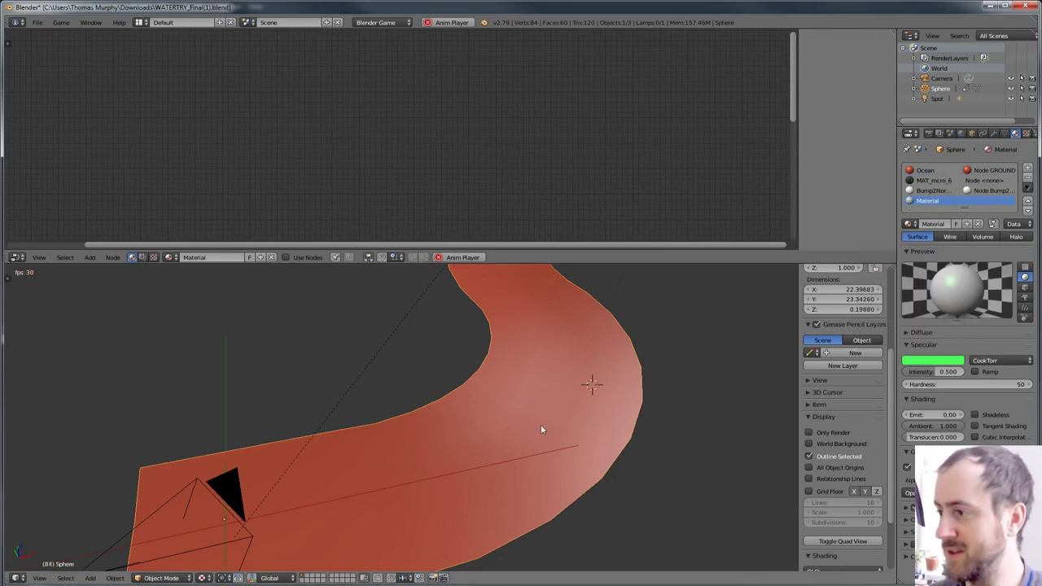
key("Tab")
left_click(923, 224)
key("Tab")
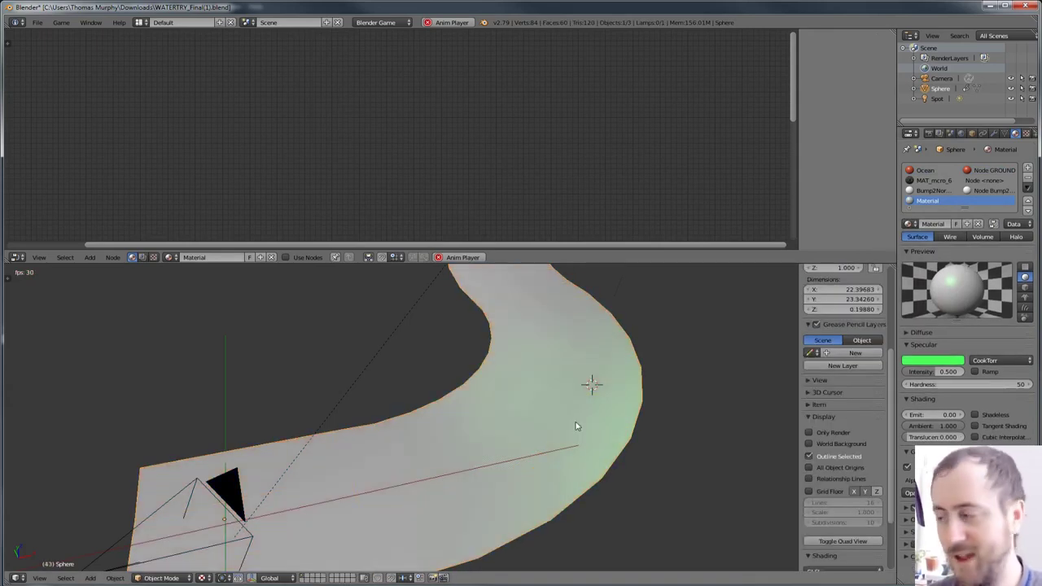
- Set the new material's specular intensity to 0.8
left_click(929, 373)
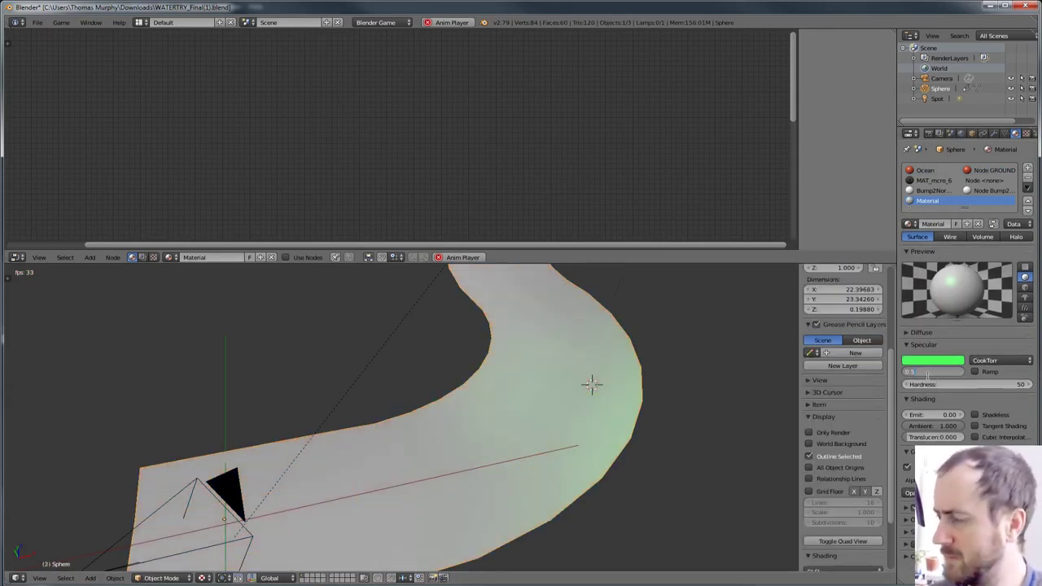
type(".8")
key("Return")
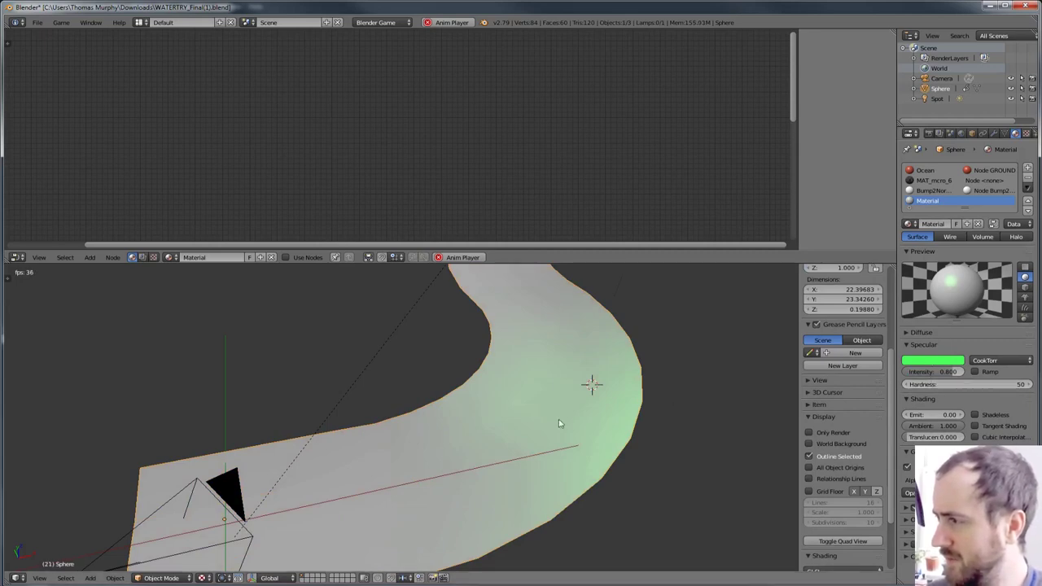
- Paste the green into the new material's diffuse colour and change its specular colour to near-white
middle_click_drag(526, 450, 474, 426)
left_click(921, 332)
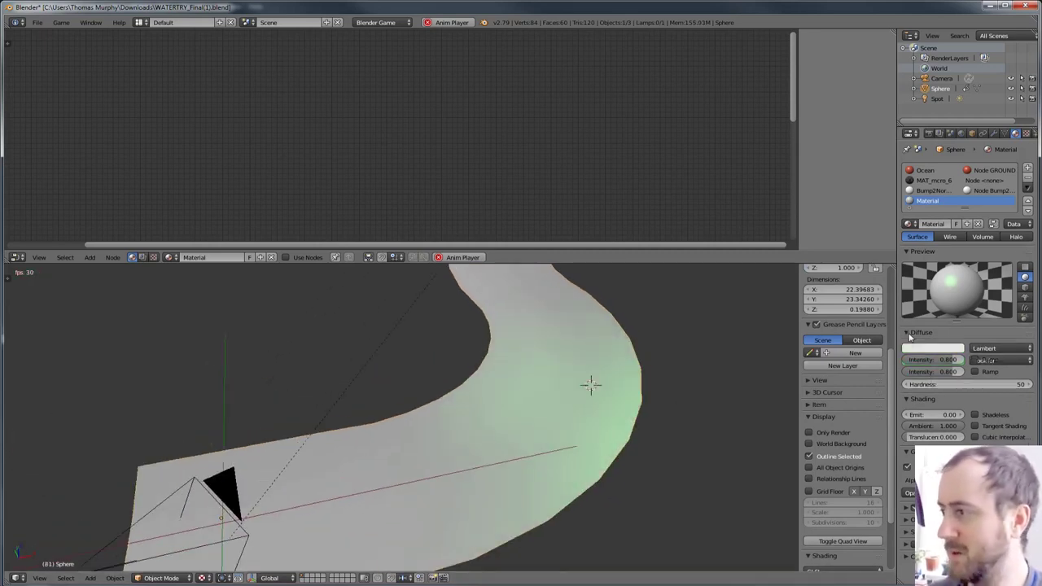
key("ctrl+v")
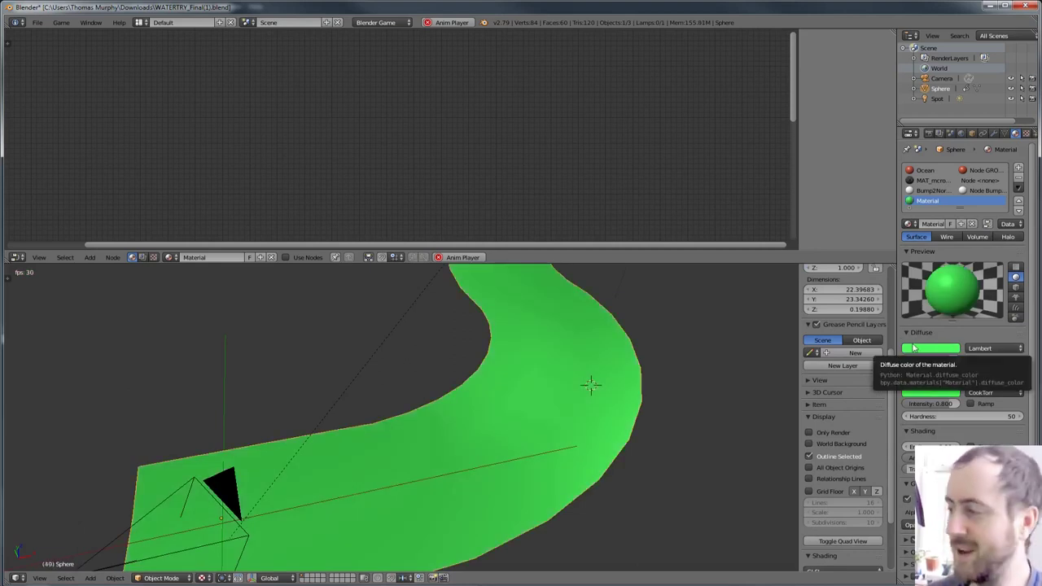
left_click(949, 398)
left_click(906, 300)
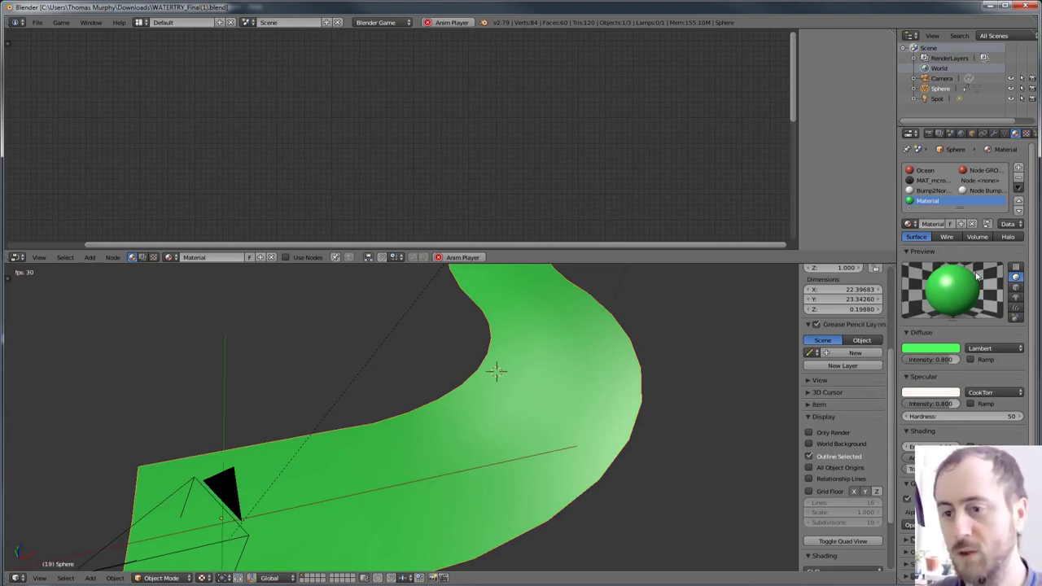
- Enable nodes for the new material and load the green Material into its Material node
left_click(987, 224)
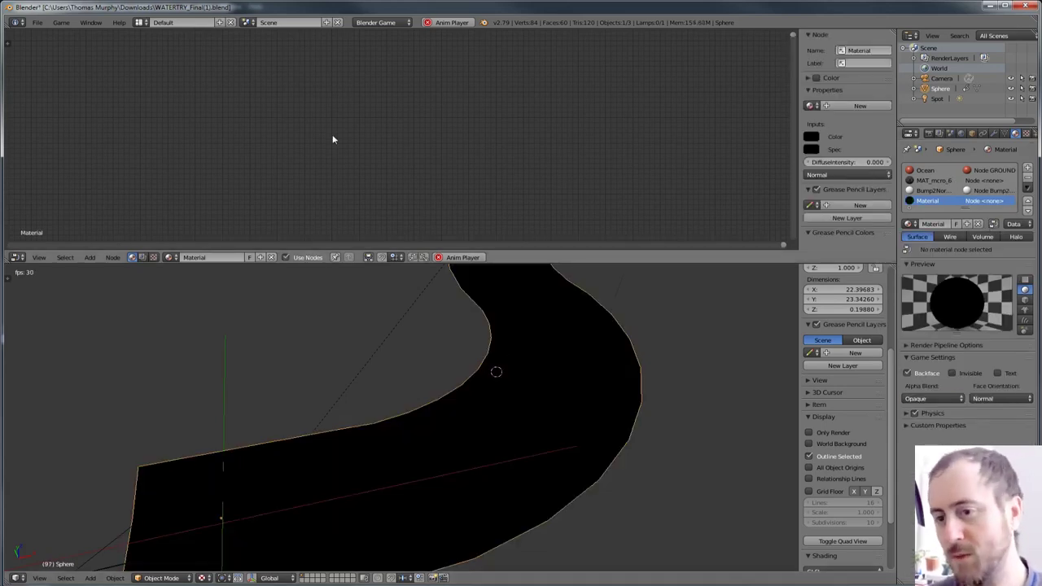
key("Home")
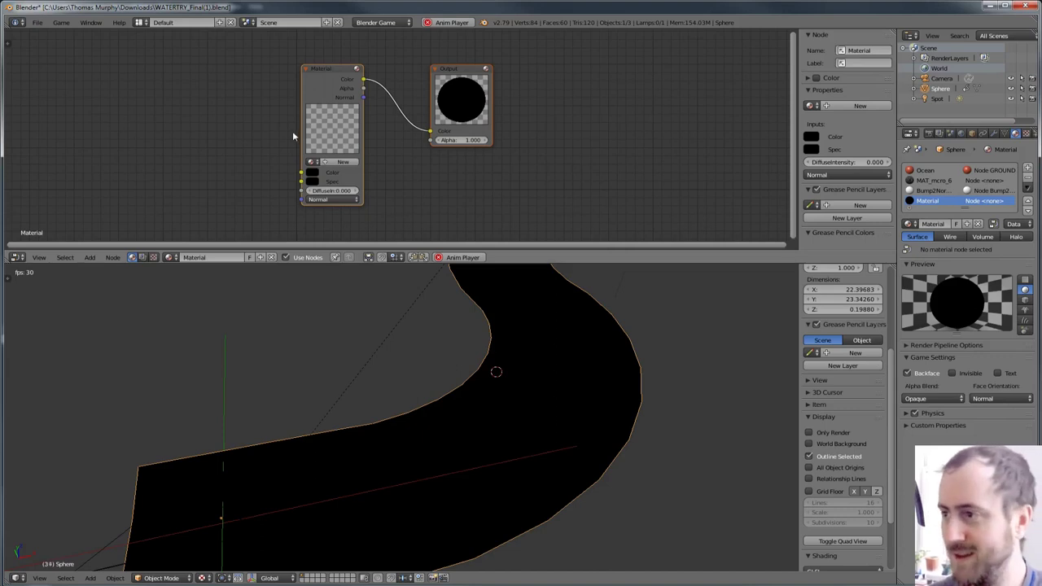
left_click(312, 162)
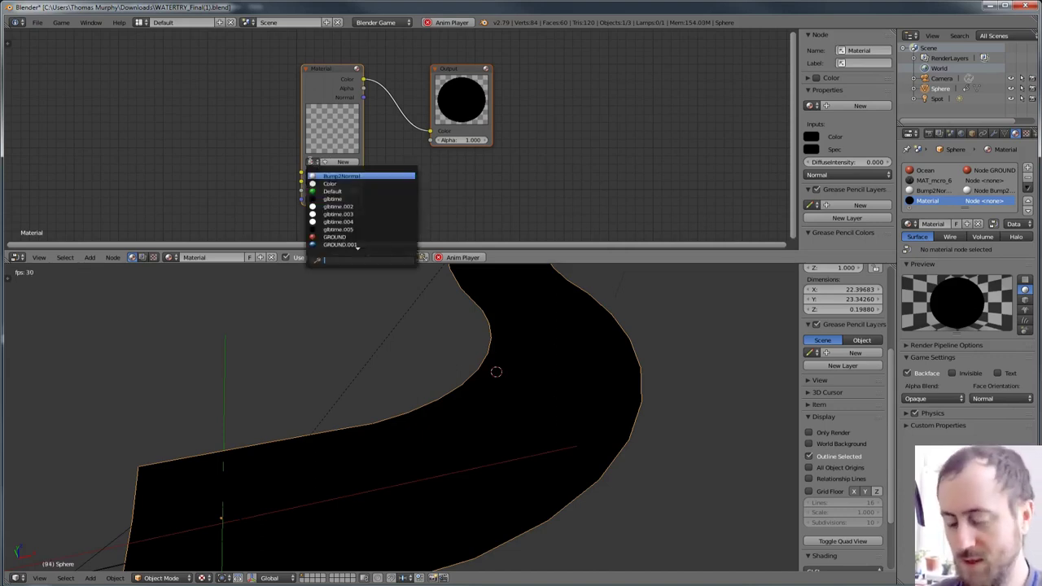
type("ma")
key("BackSpace")
key("BackSpace")
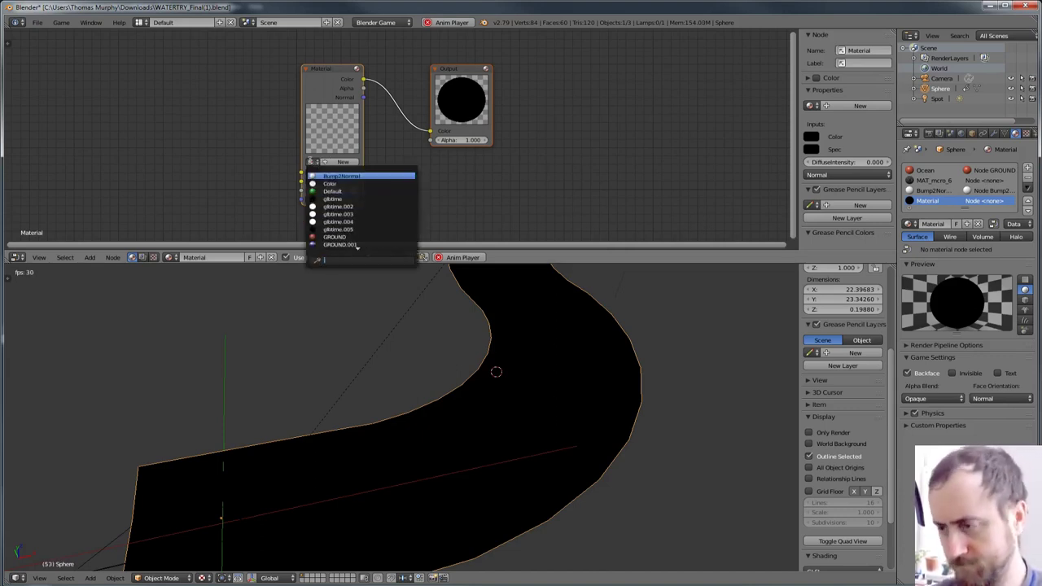
type("mate")
key("Return")
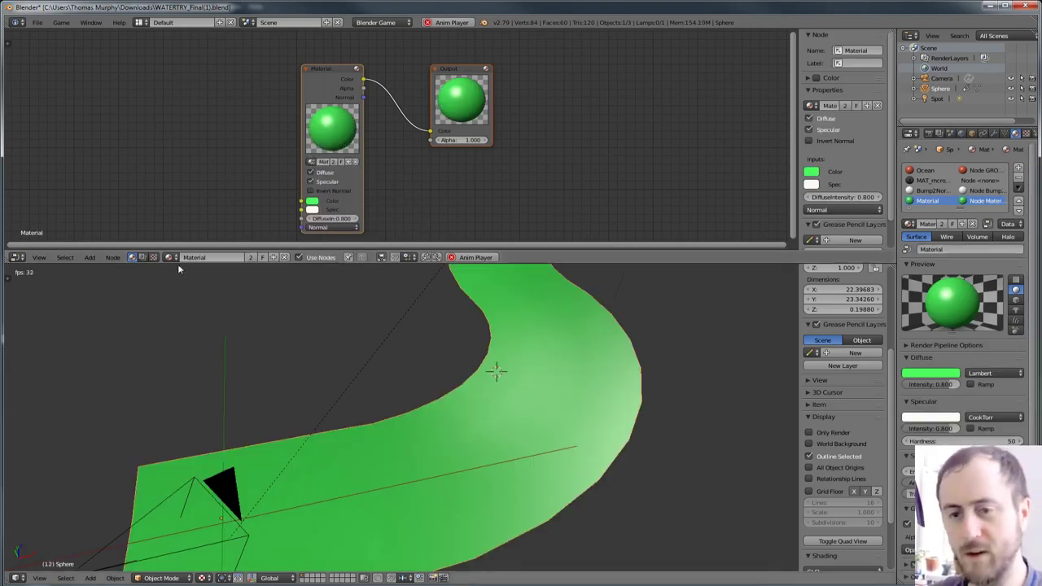
- Copy the Geometry node and the upper NodeGroup that feeds the final Mix node in the Ocean material
left_click(933, 171)
key("Home")
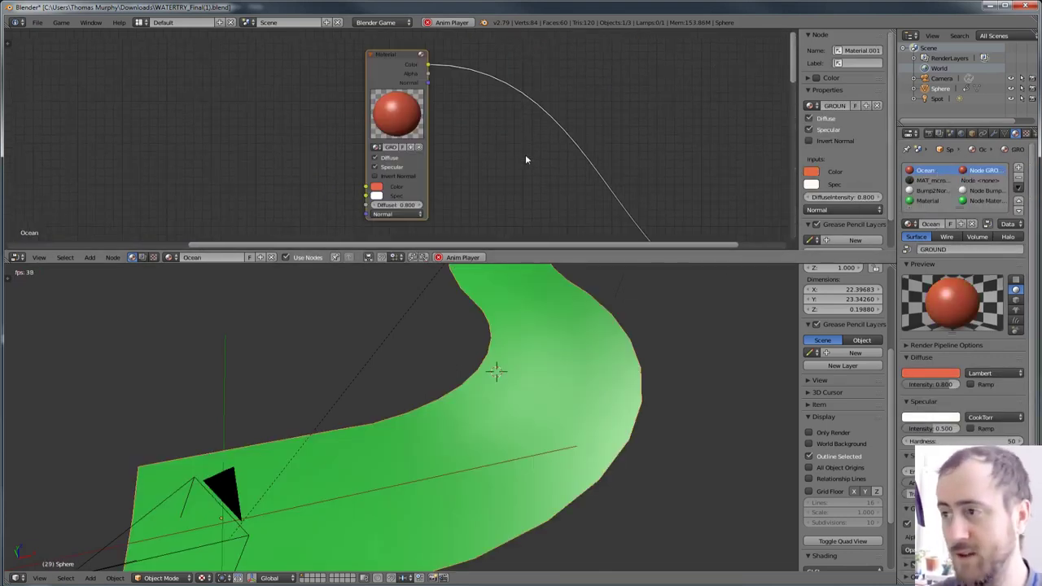
scroll(525, 160, "down", 6)
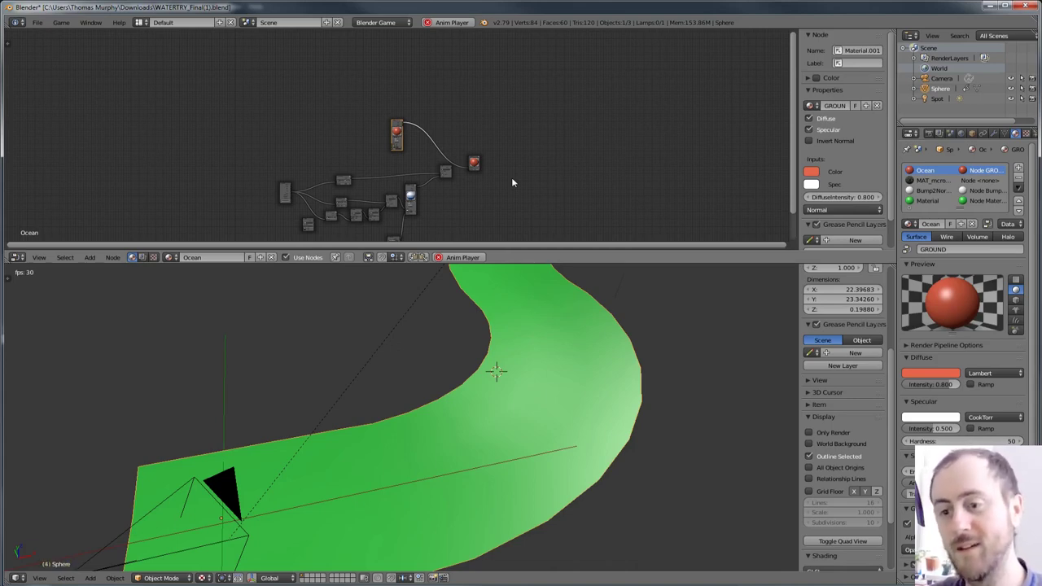
scroll(426, 135, "up", 5)
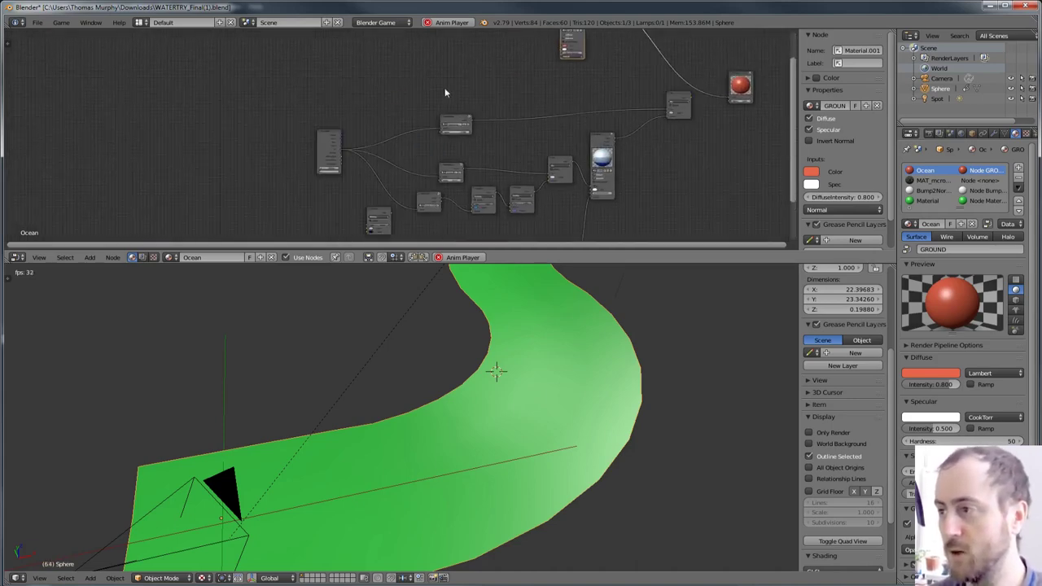
left_click(469, 116)
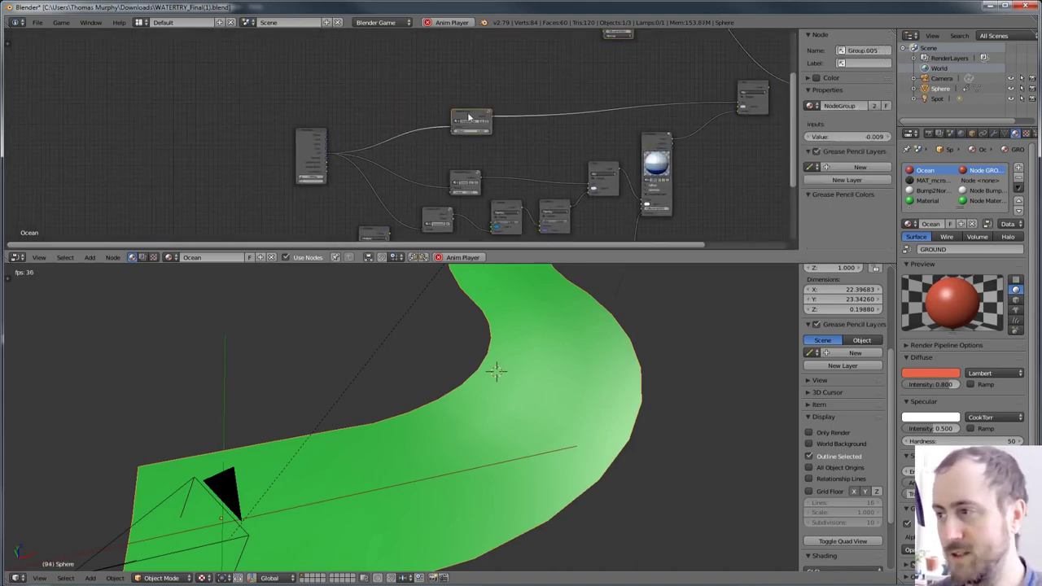
left_click(303, 146, "shift")
middle_click_drag(414, 96, 365, 115)
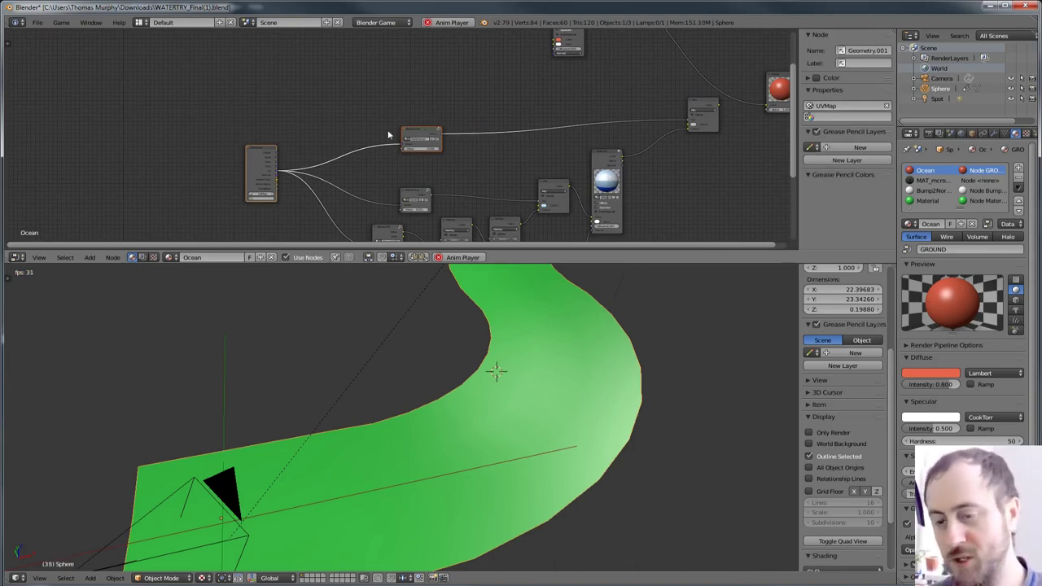
key("x")
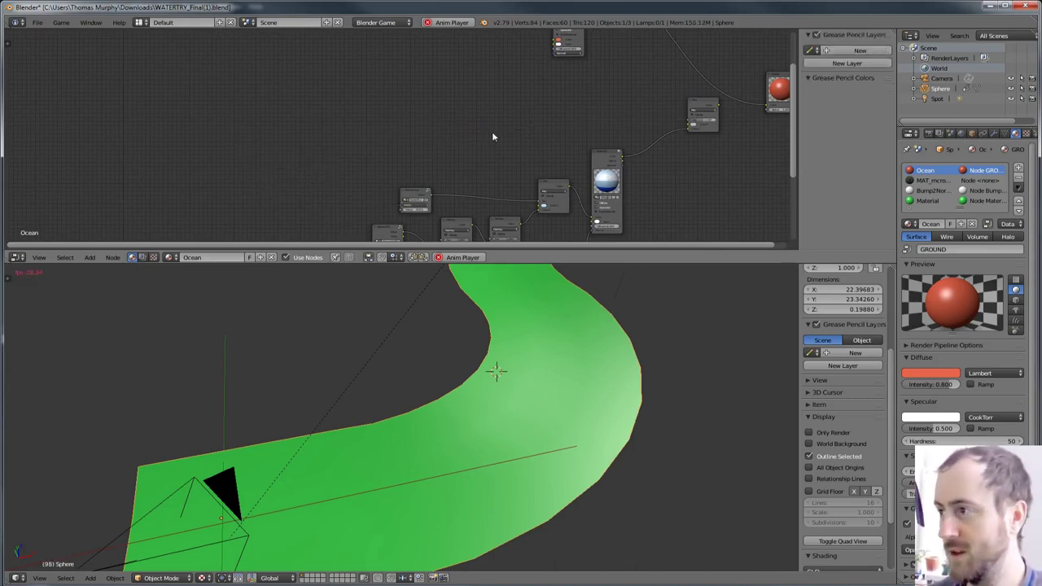
key("ctrl+z")
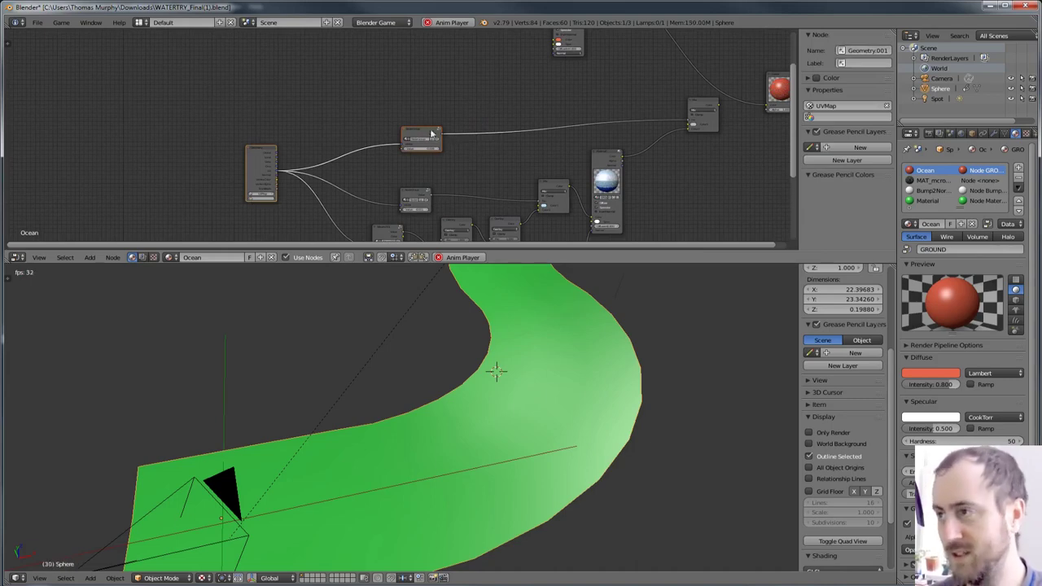
- Stop the playback, paste the Geometry node and NodeGroup into the new material, and place them before the Material node
key("Escape")
left_click(928, 200)
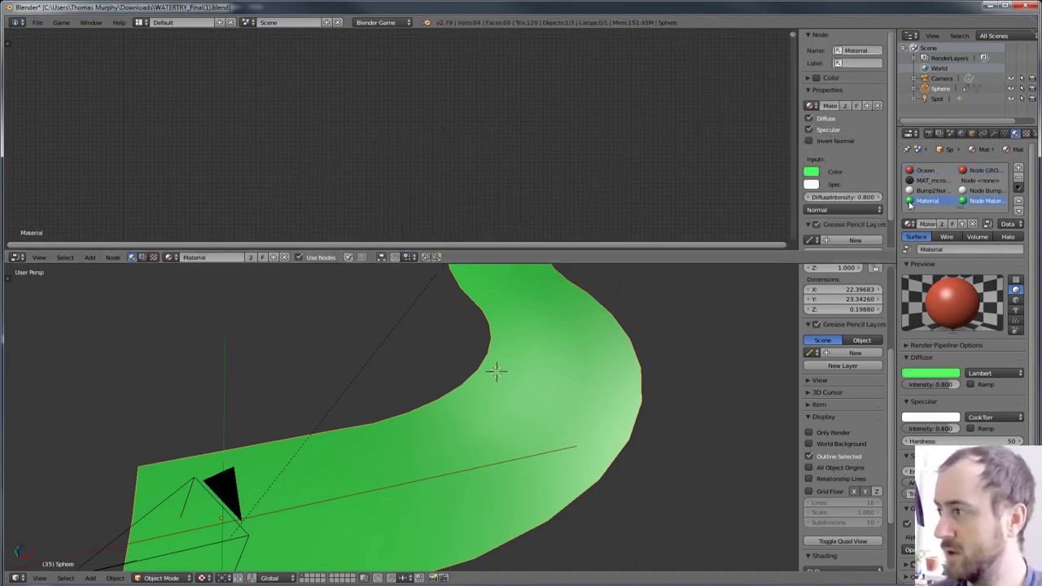
scroll(403, 123, "up", 2)
middle_click_drag(403, 124, 315, 97)
key("g")
left_click(423, 64)
scroll(423, 64, "up", 4)
middle_click_drag(304, 158, 562, 65)
key("g")
left_click_drag(180, 201, 338, 207)
- Link the NodeGroup's Value to the Material node's Color input and play the animation to inspect the river mask
scroll(258, 151, "up", 2)
scroll(209, 84, "up", 1)
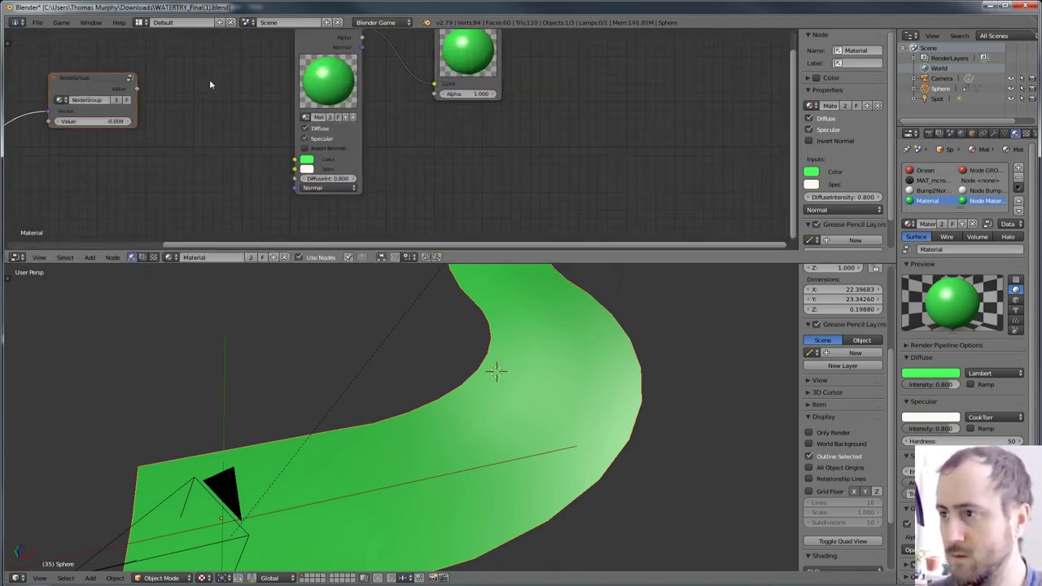
left_click_drag(141, 91, 139, 93)
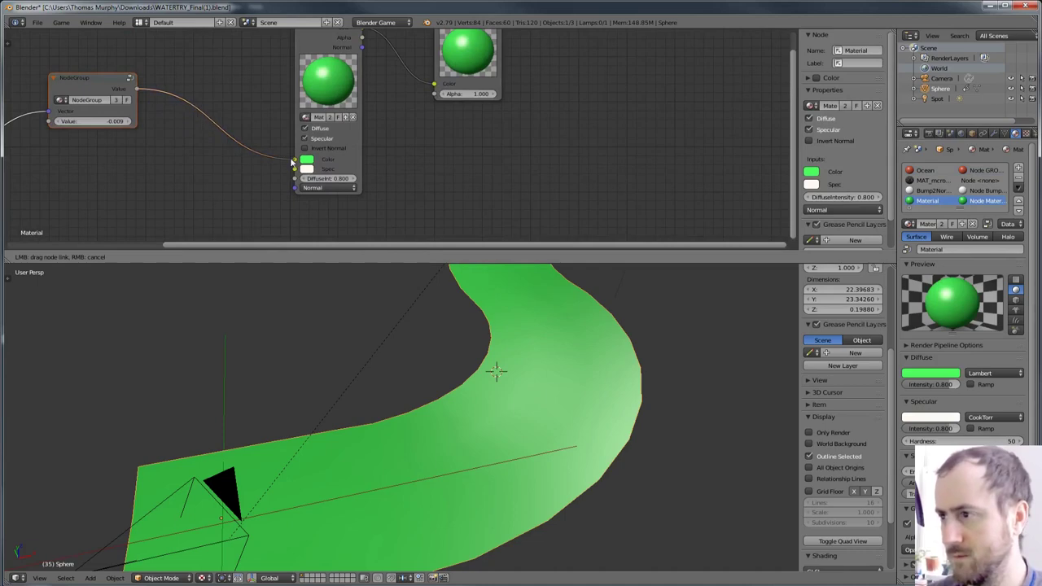
left_click_drag(292, 163, 294, 161)
key("alt+a")
mouse_move(437, 400)
middle_mouse_down()
mouse_move(442, 388)
mouse_move(425, 399)
mouse_move(436, 409)
middle_mouse_up()
scroll(424, 399, "up", 3)
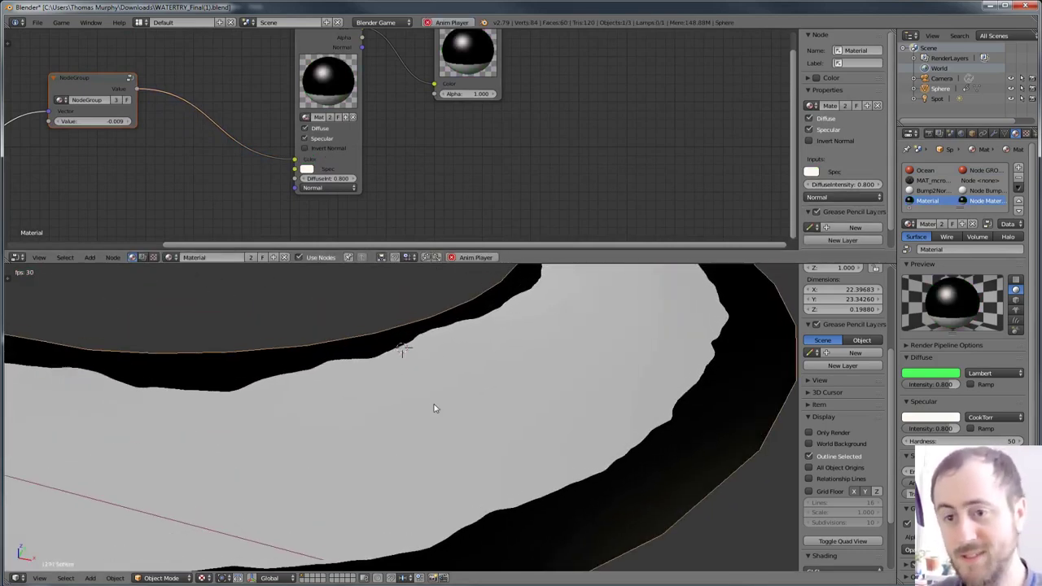
middle_click_drag(435, 410, 487, 412)
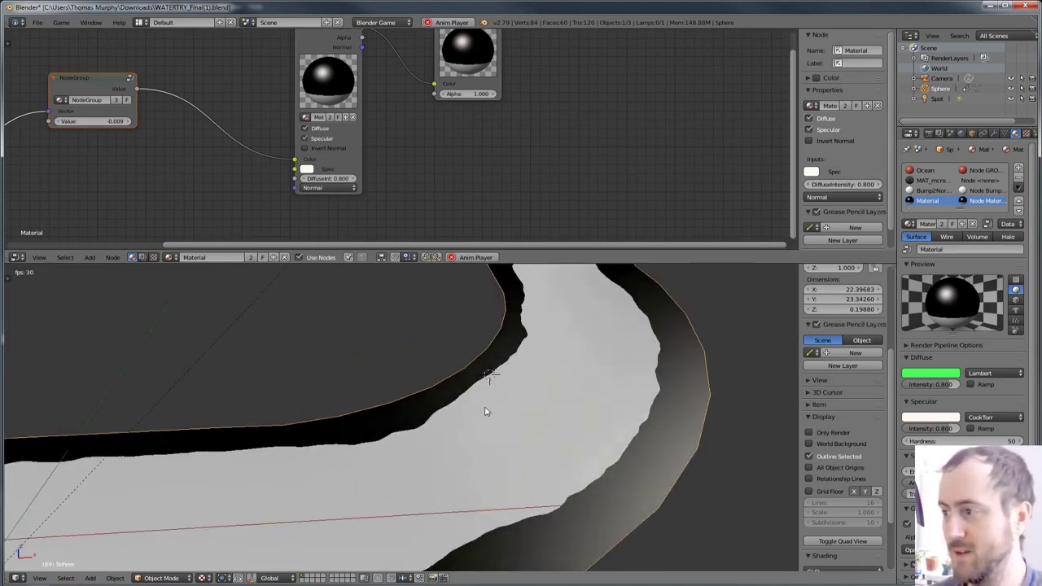
- Stop the animation playback and briefly run the game engine to examine the moving river mask
key("alt+a")
key("p")
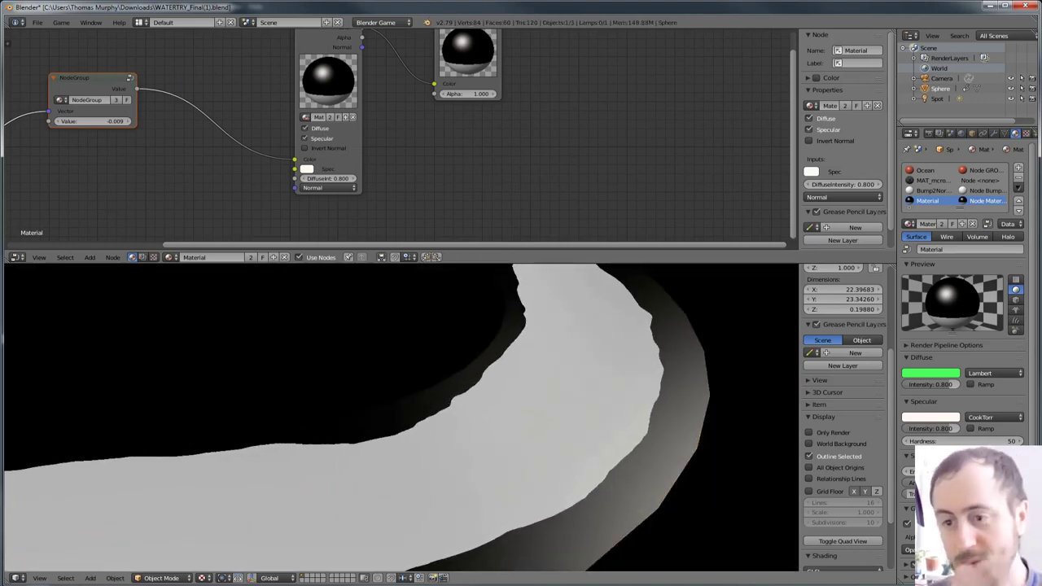
key("Escape")
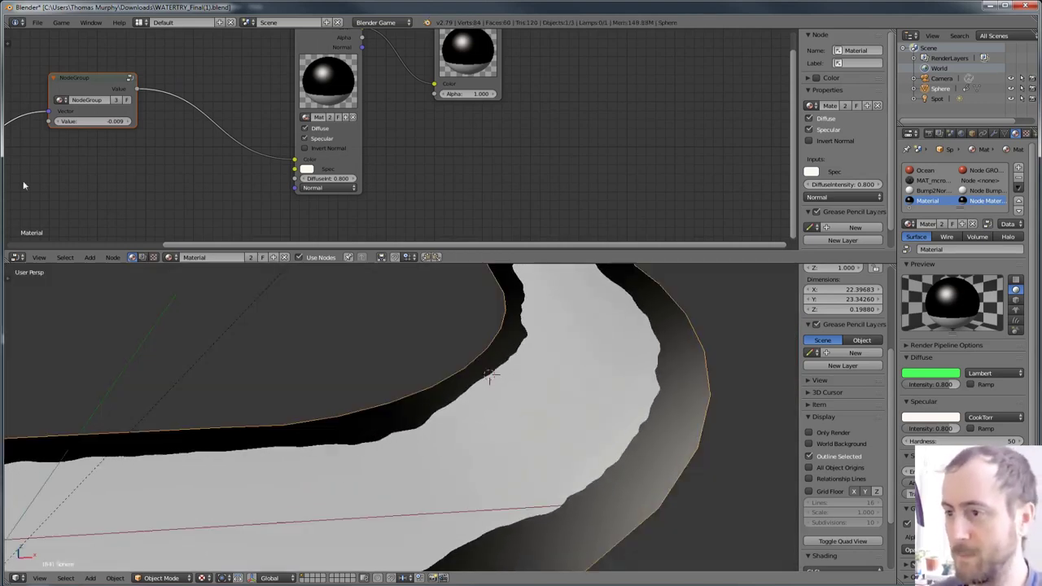
- Show the Sphere's logic bricks to review the Always sensor driving PlaneAction, and return to the Node Editor
left_click(15, 257)
left_click(41, 387)
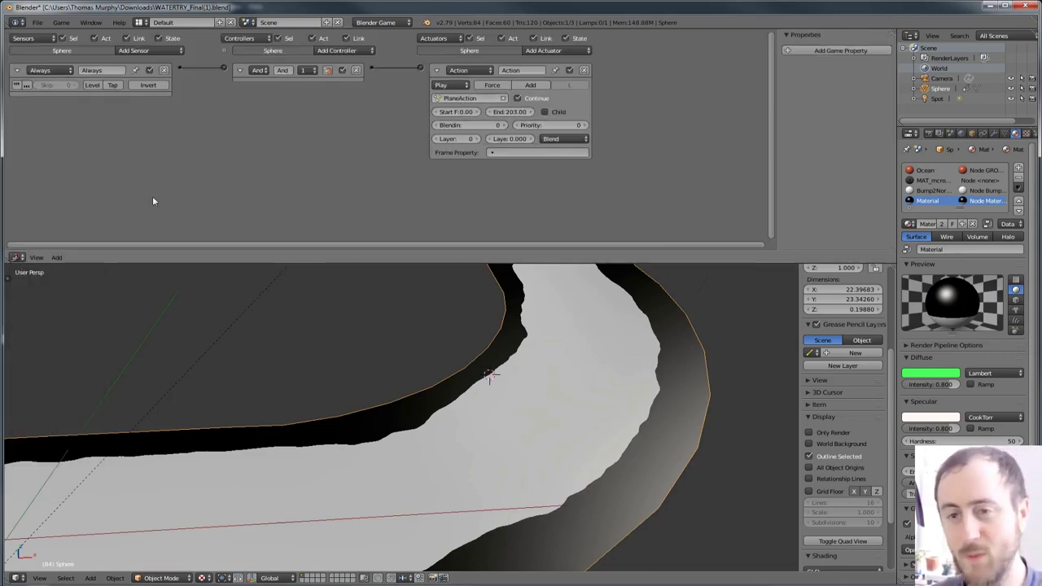
key("Tab")
key("Tab")
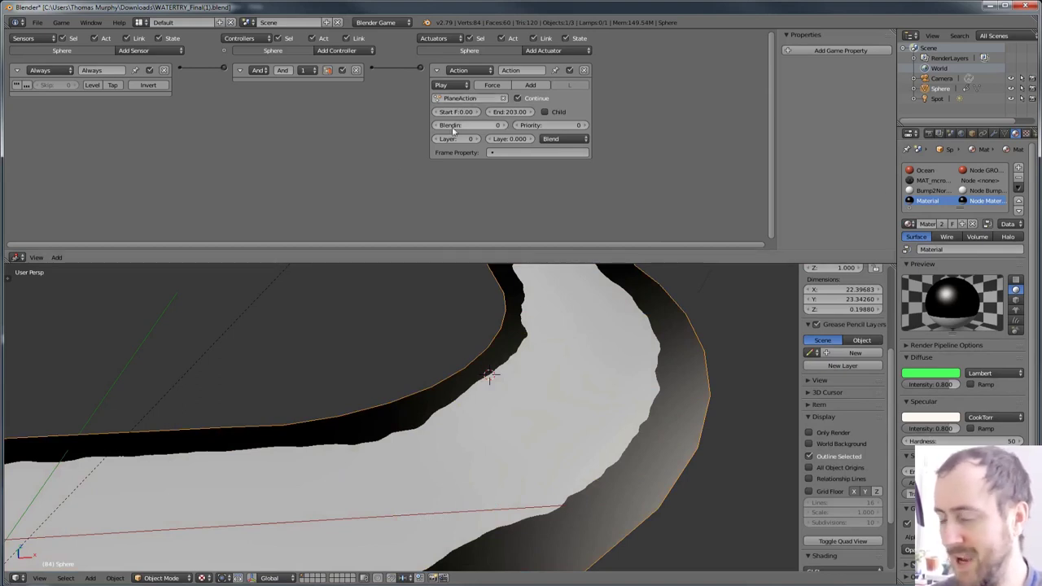
key("shift+F3")
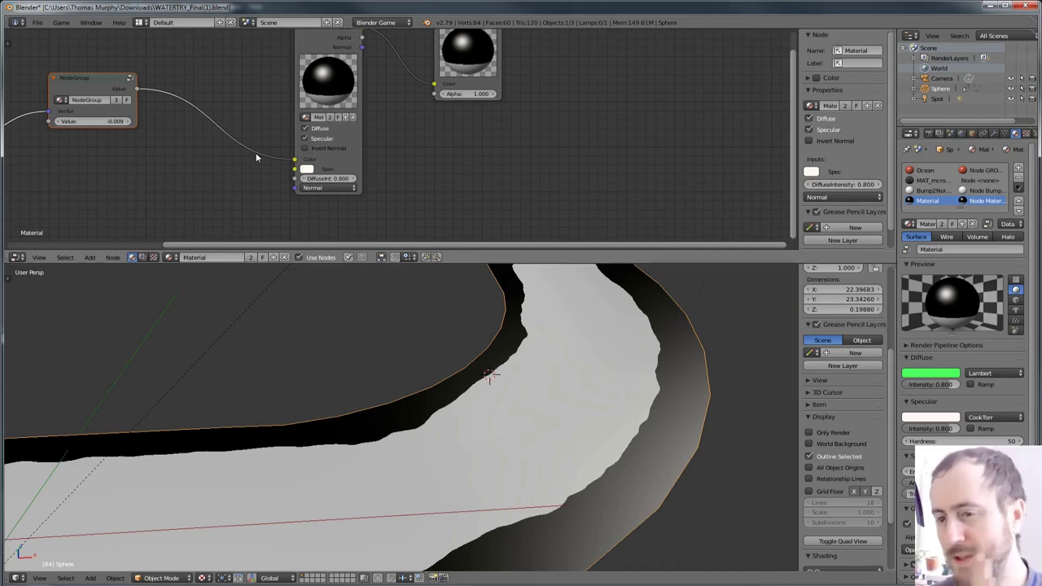
- Move the Geometry node farther away from the NodeGroup and briefly play the animation
key("Home")
left_click(321, 140)
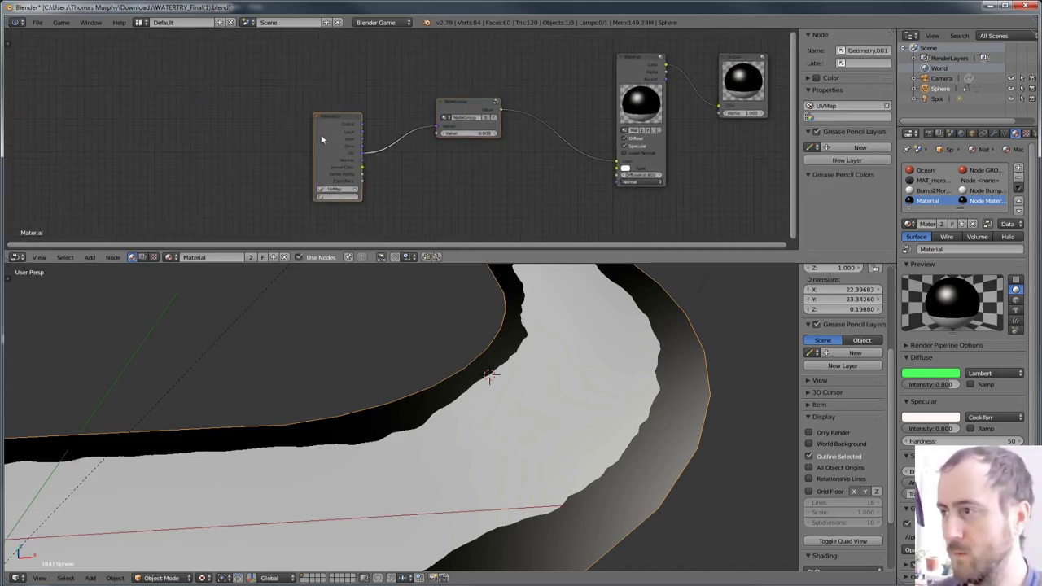
left_click_drag(321, 140, 274, 122)
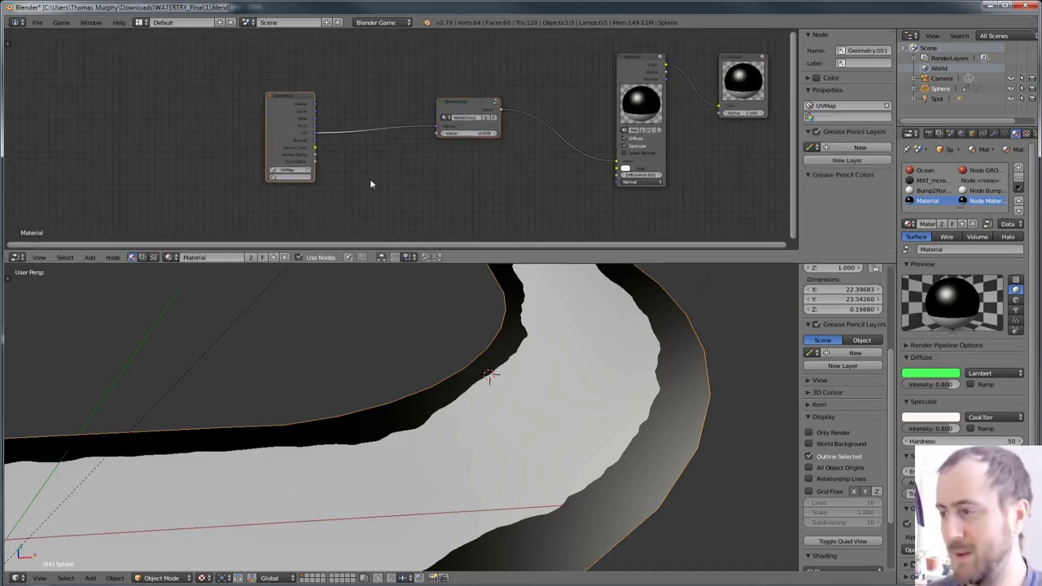
key("alt+a")
key("alt+a")
- Open the NodeGroup for editing and maximize the Node Editor around its contents
left_click(464, 108)
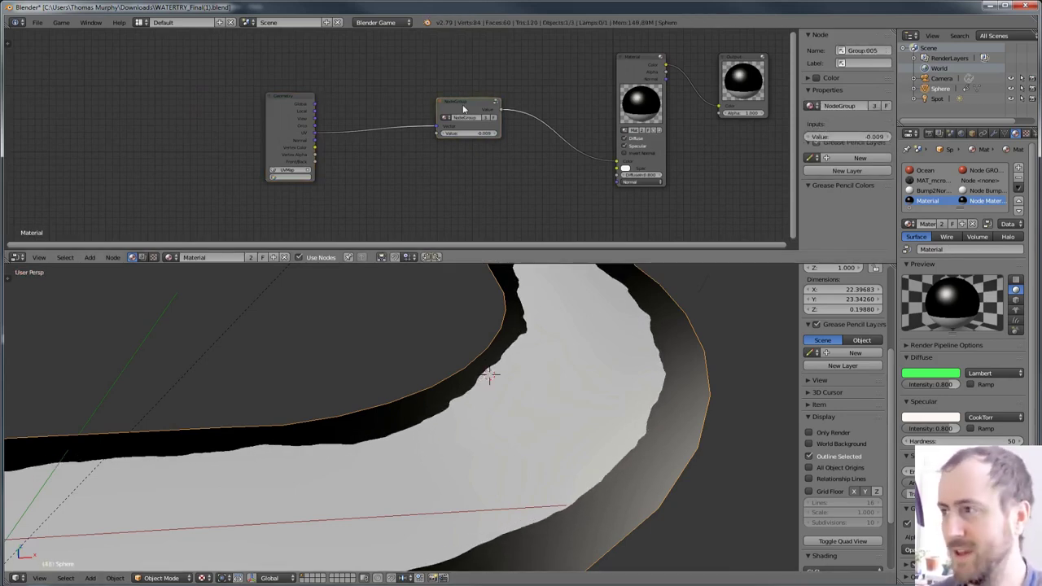
key("Tab")
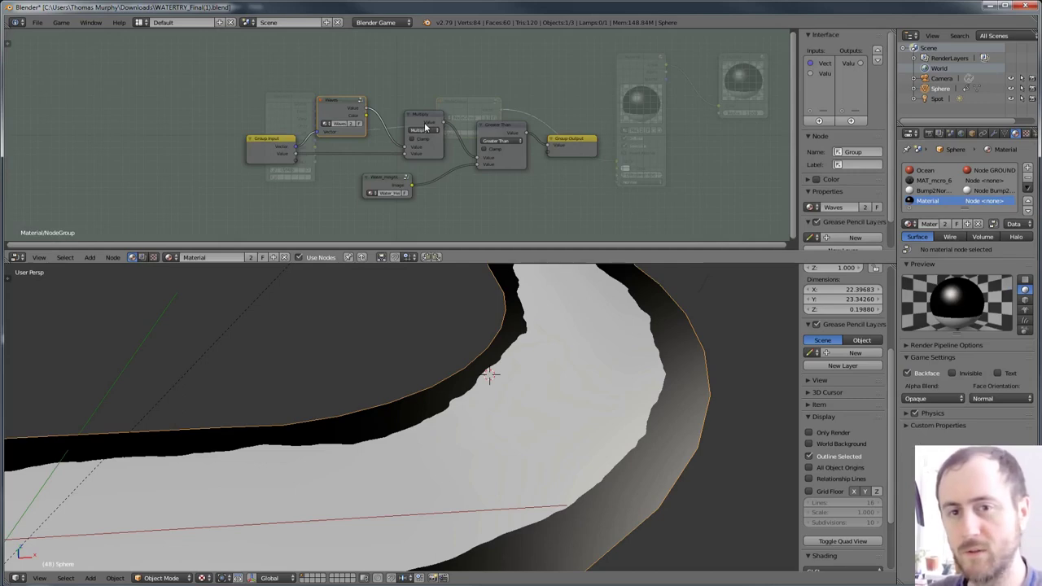
key("ctrl+Up")
key("Home")
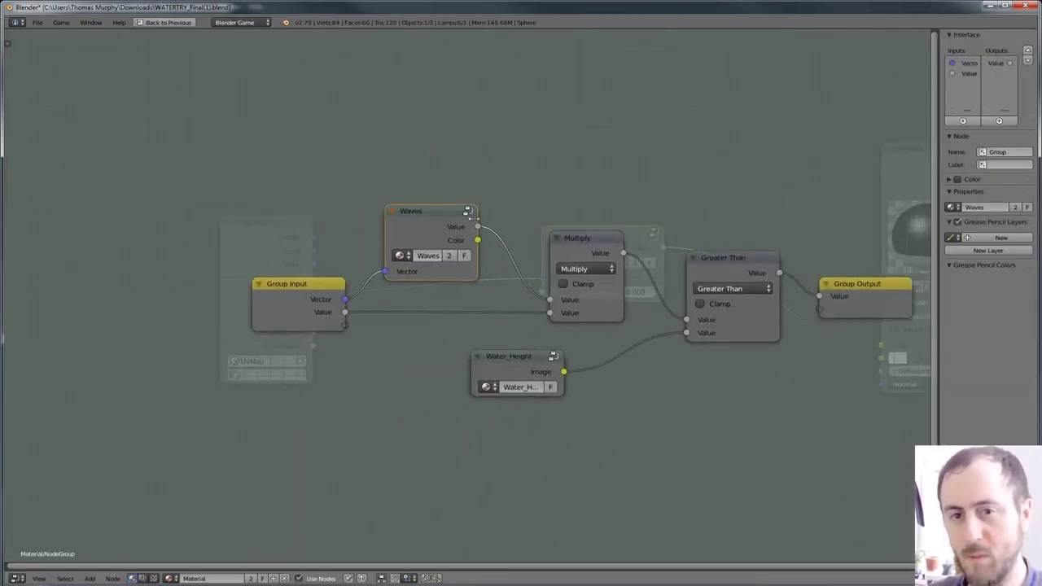
- Open the nested Waves group, widen its Color Material node to inspect it, and restore the split layout
key("Tab")
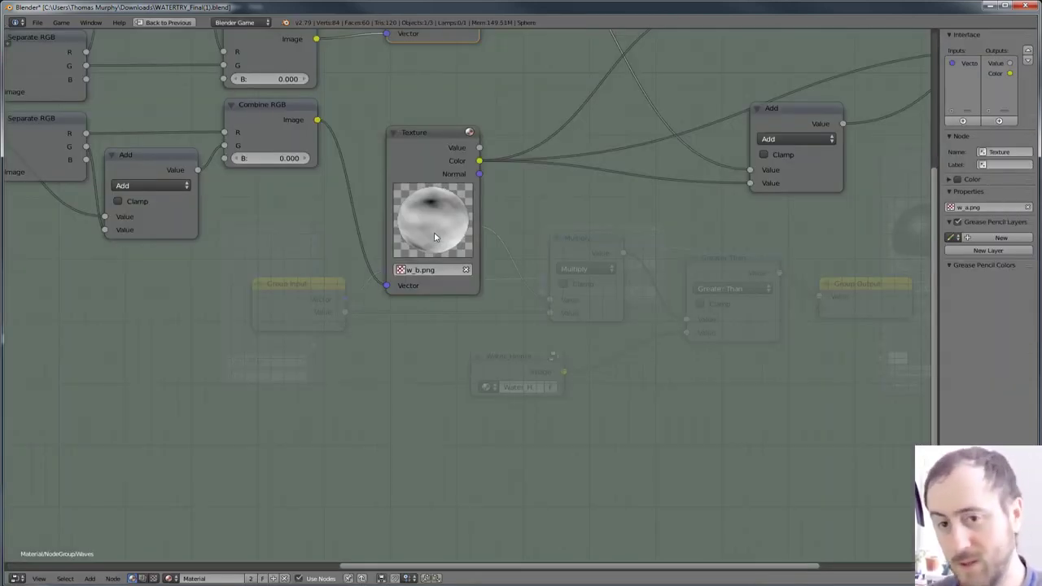
scroll(508, 224, "down", 12)
middle_click_drag(211, 233, 407, 269)
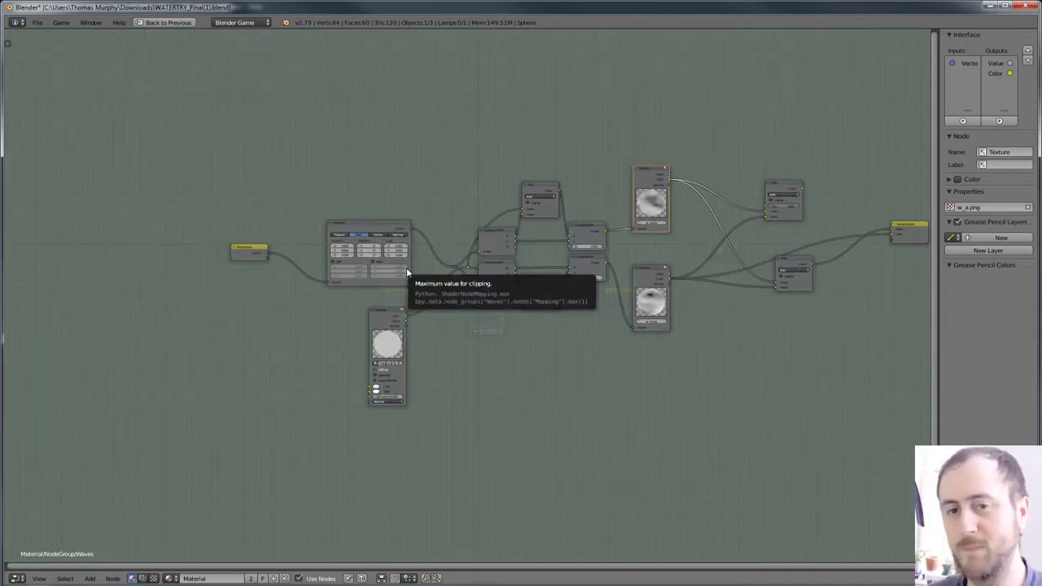
middle_click_drag(417, 350, 347, 228)
scroll(348, 228, "up", 9)
left_click(329, 231)
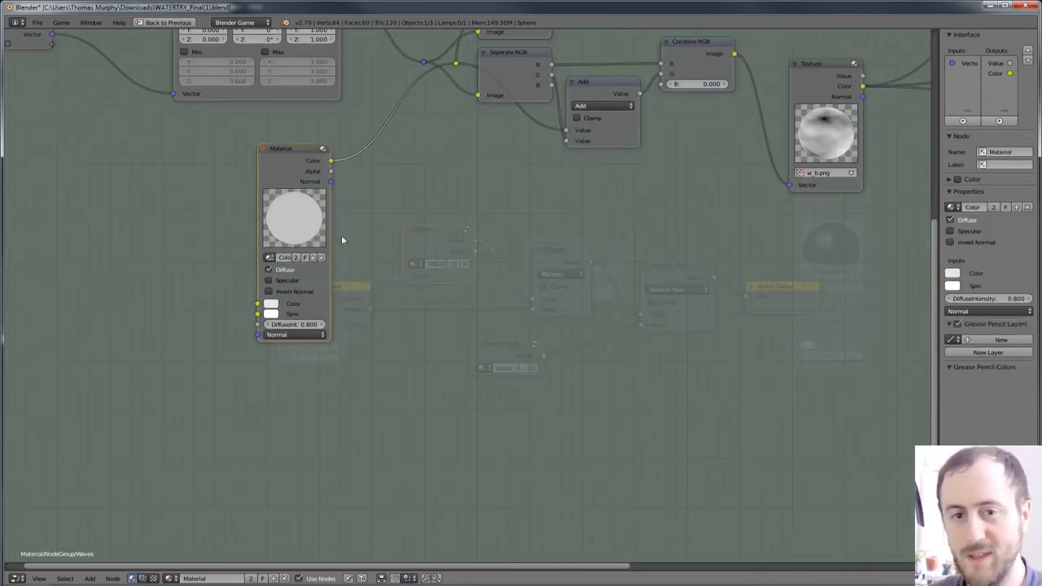
scroll(325, 216, "up", 2)
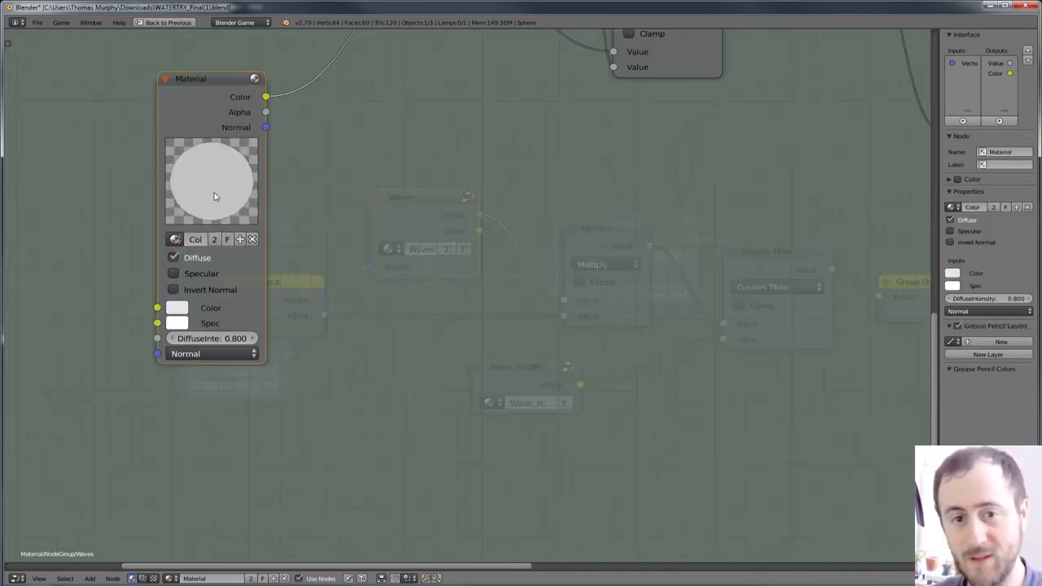
left_click_drag(157, 226, 103, 219)
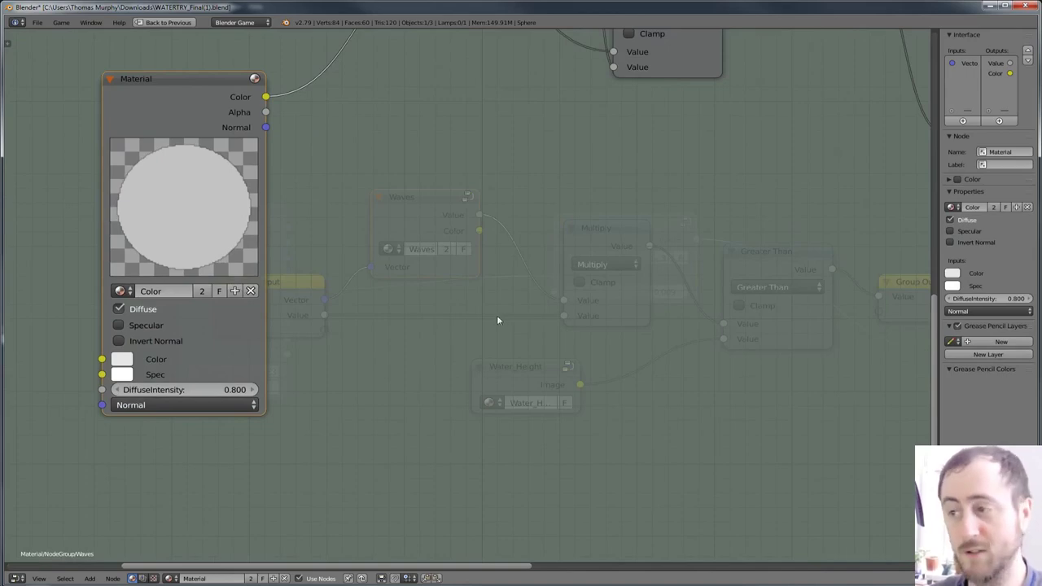
key("ctrl+Up")
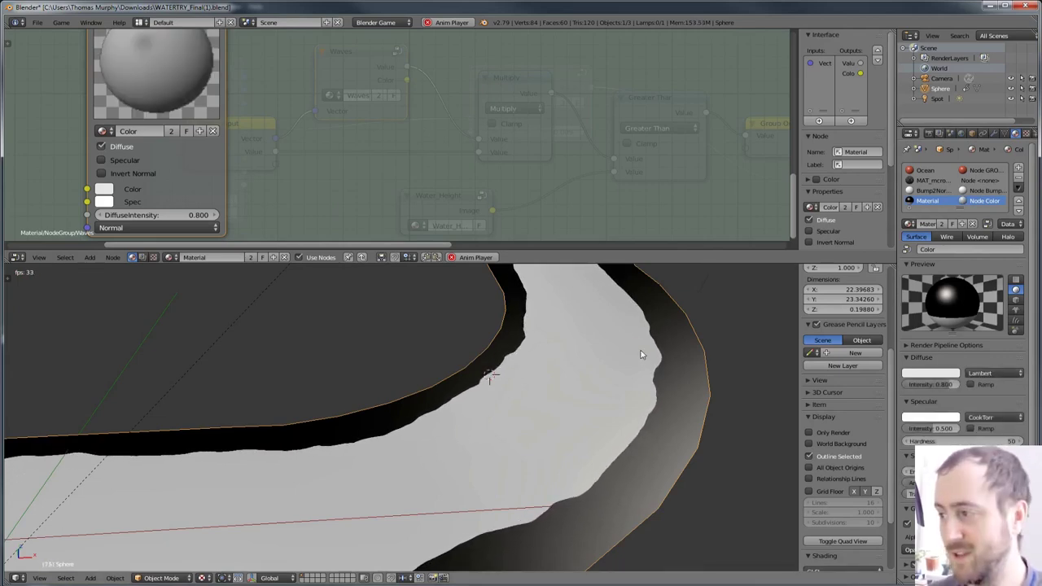
- Add a Point lamp at the river bend and try moving it toward the outer bank
key("shift+a")
mouse_move(640, 463)
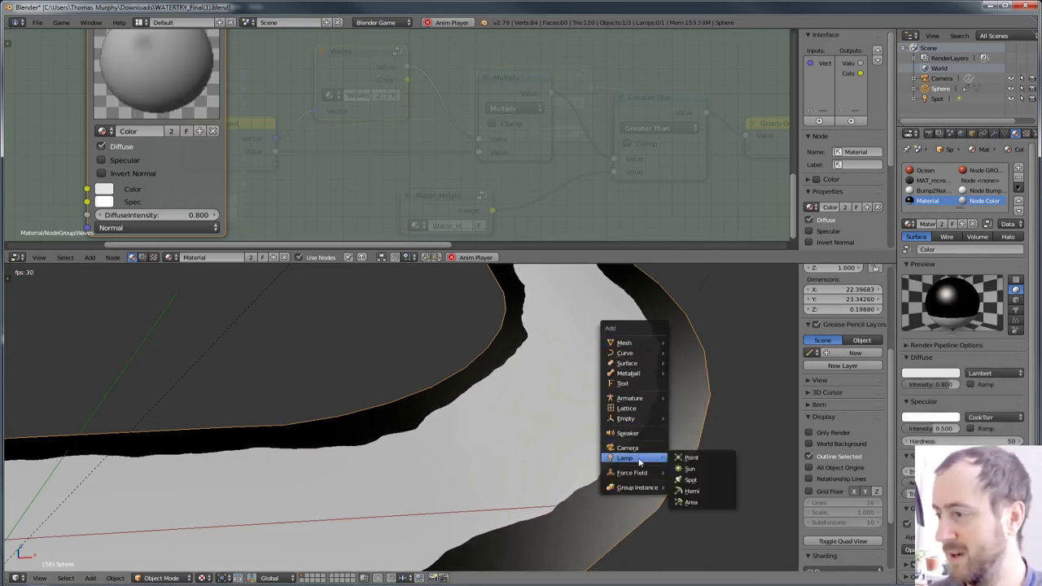
left_click(688, 458)
key("g")
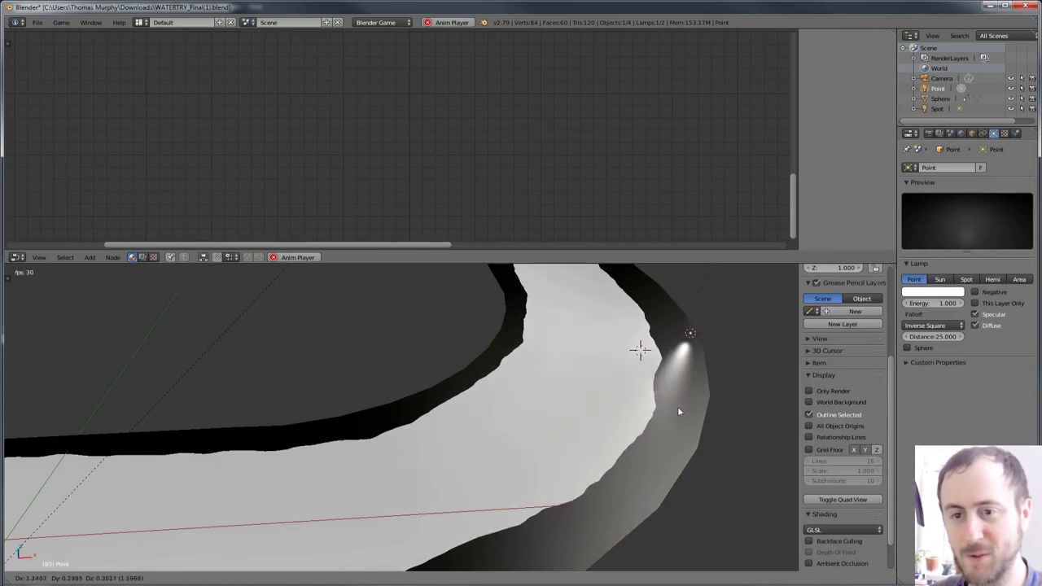
key("Escape")
- Set the Point lamp's energy to 10 and try moving it across the water
left_click_drag(951, 306, 1018, 306)
key("g")
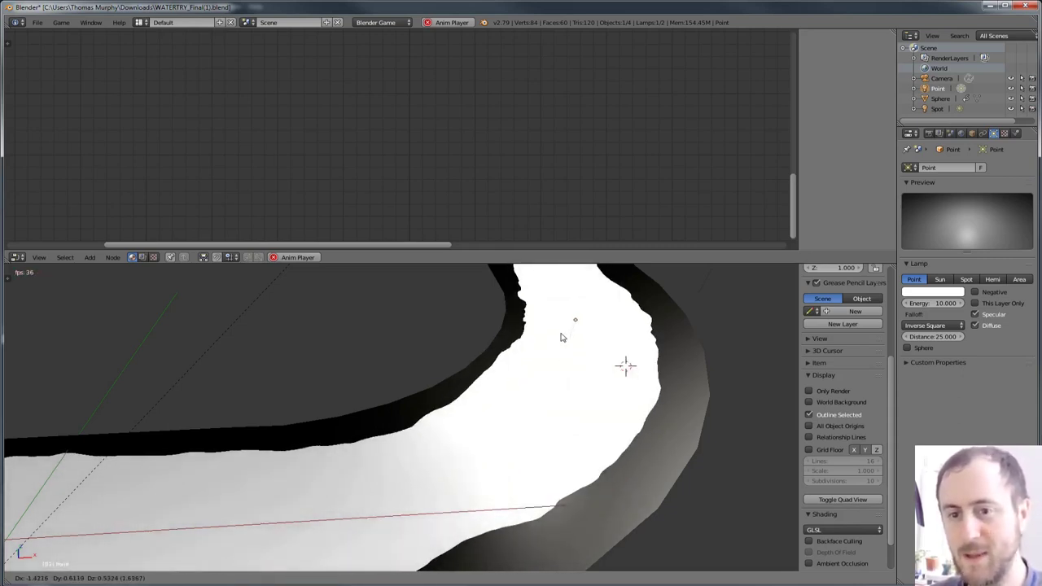
right_click(652, 372)
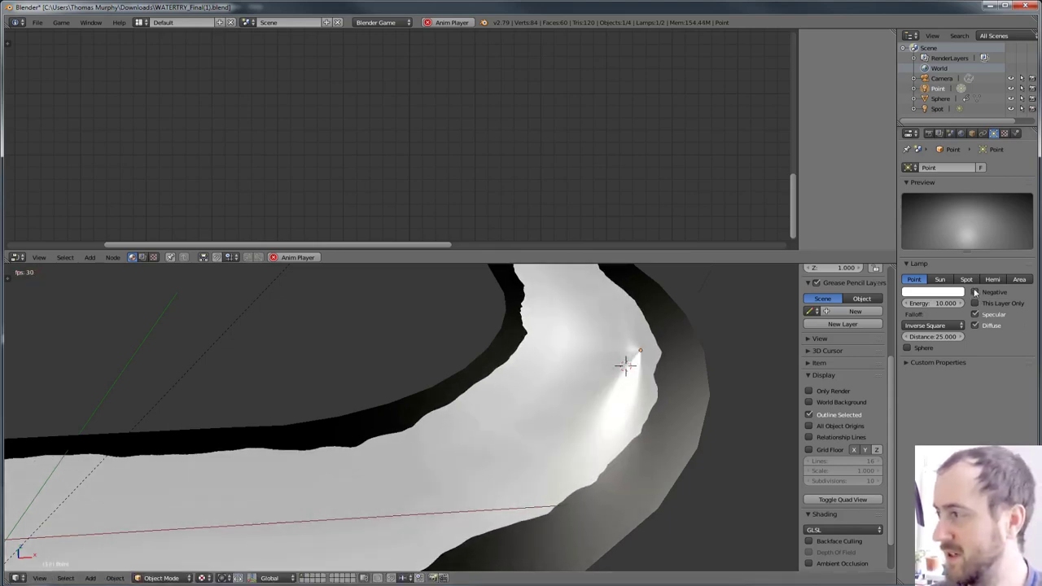
- Disable the Point lamp's Specular, enable Negative, and move the lamp to the river's outer edge
left_click(975, 315)
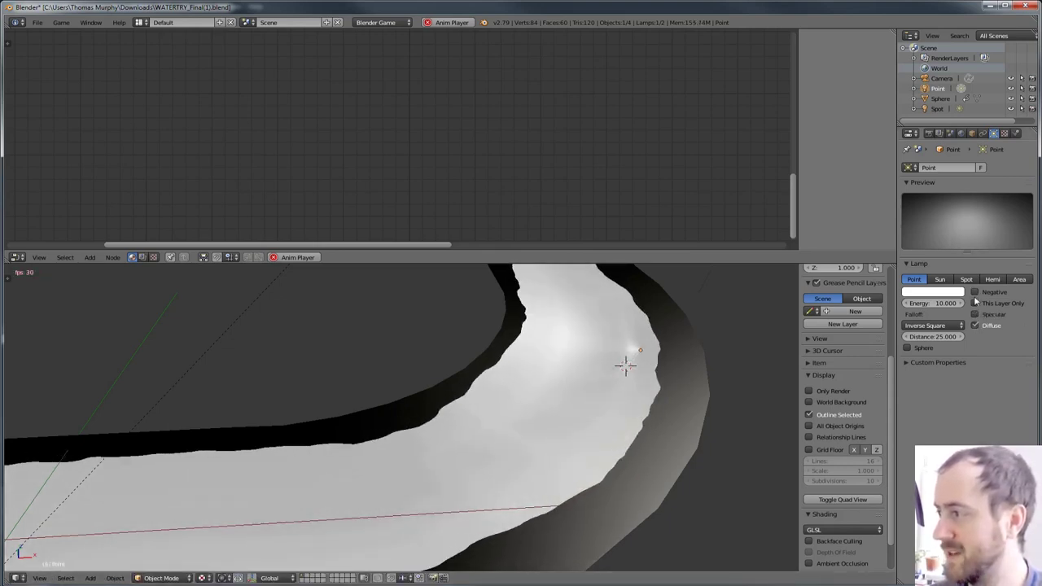
left_click(975, 291)
key("g")
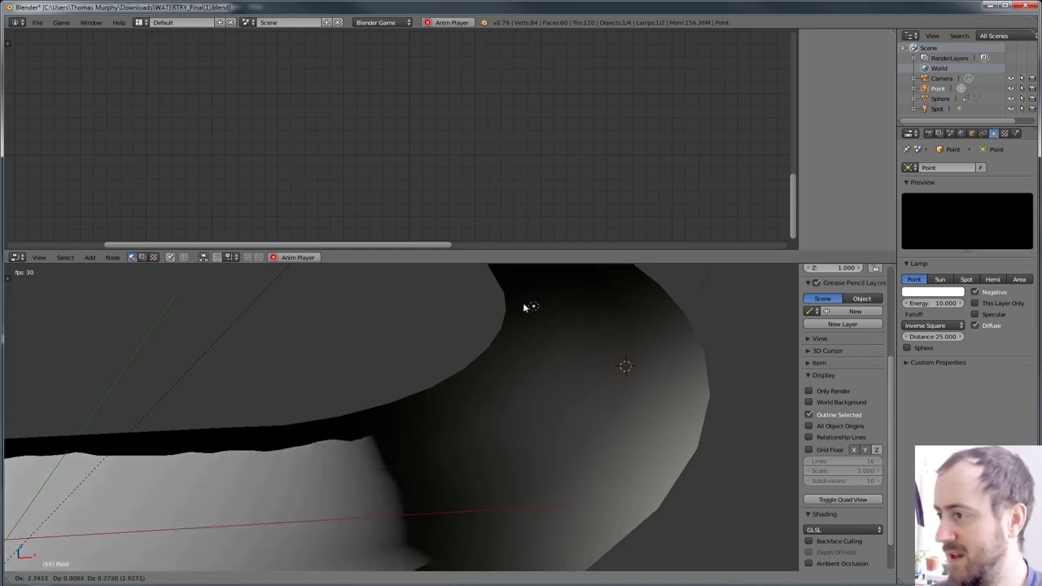
left_click(704, 329)
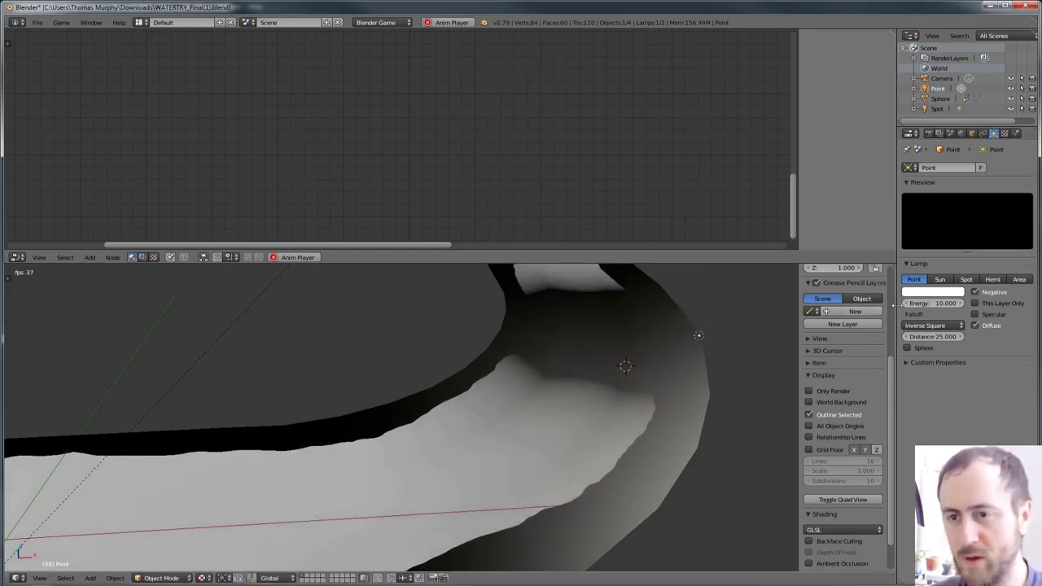
- Set the negative Point lamp's energy to 5 and try moving it over the water
type("5")
key("Return")
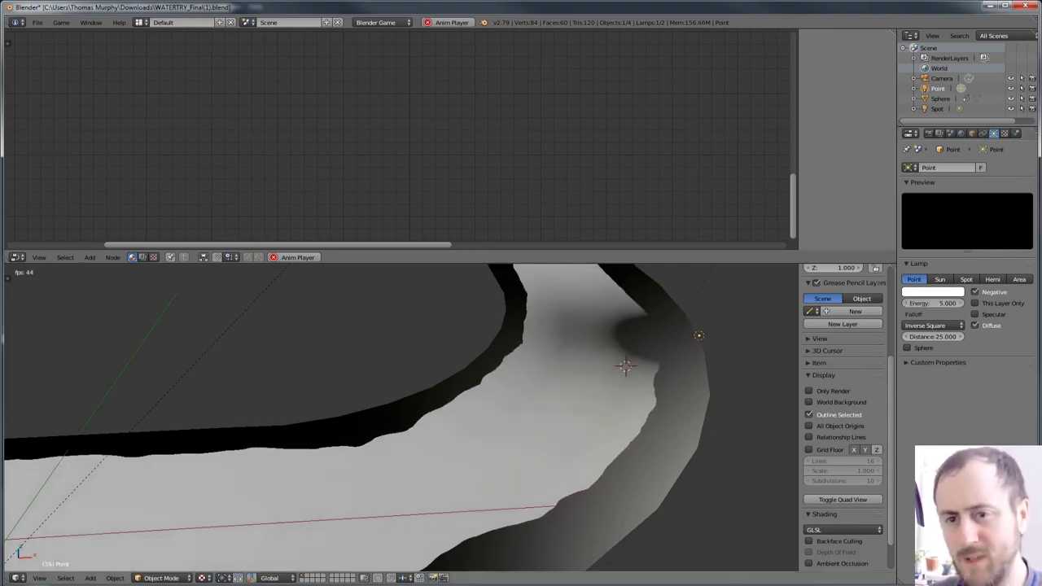
key("g")
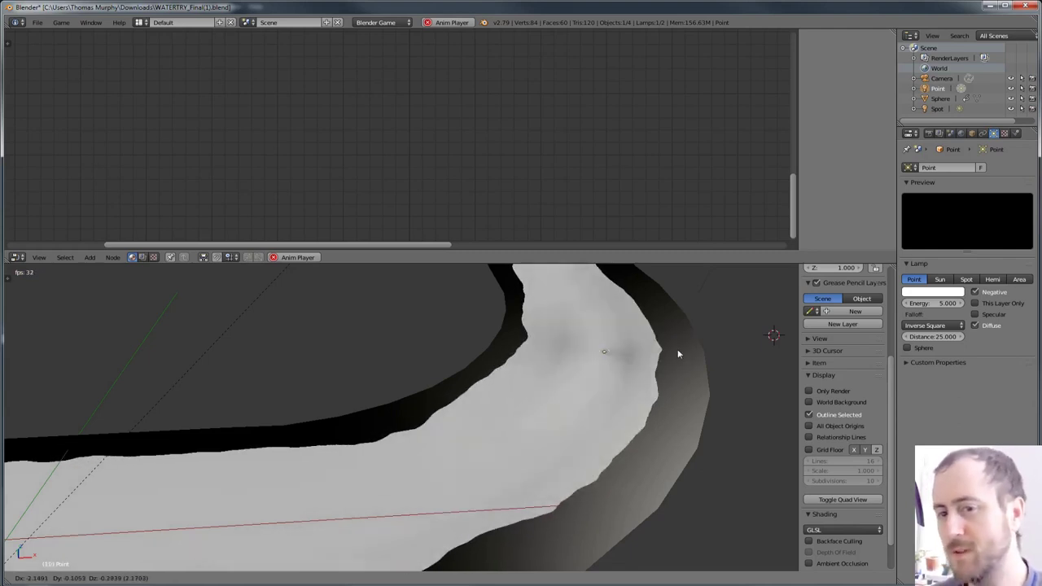
right_click(681, 351)
- Delete the Point lamp and select the river mesh again
key("x")
left_click(677, 353)
right_click(676, 353)
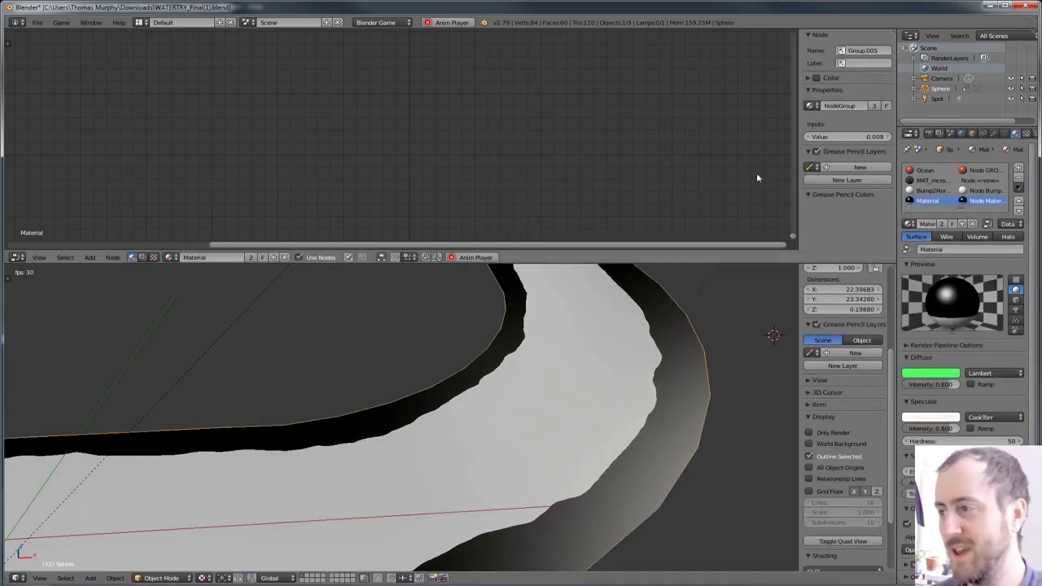
- Reopen the Waves group inside the NodeGroup and enable Shadeless for its Color material
key("Home")
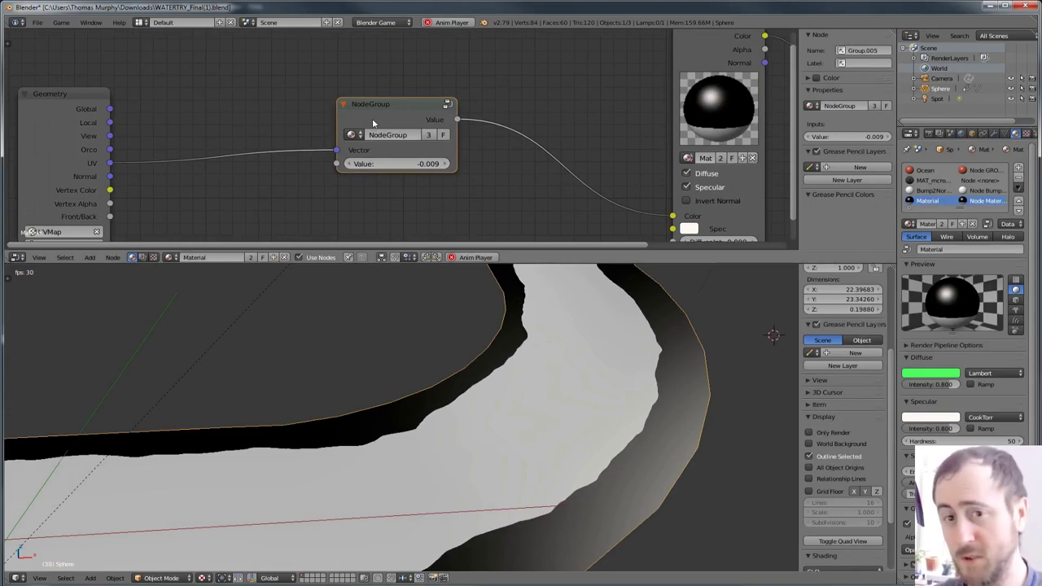
key("Tab")
key("Tab")
key("Home")
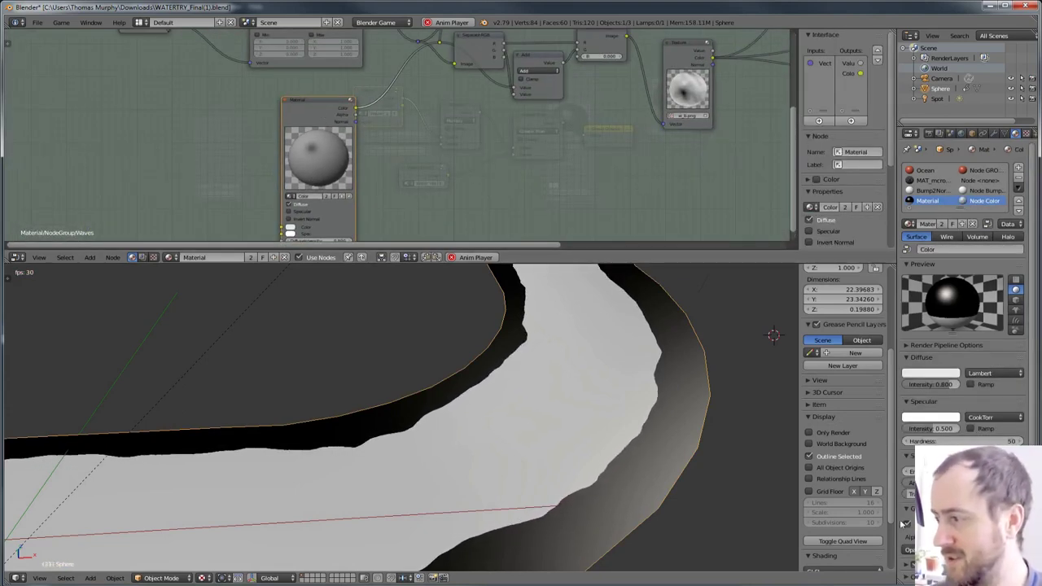
left_click(971, 472)
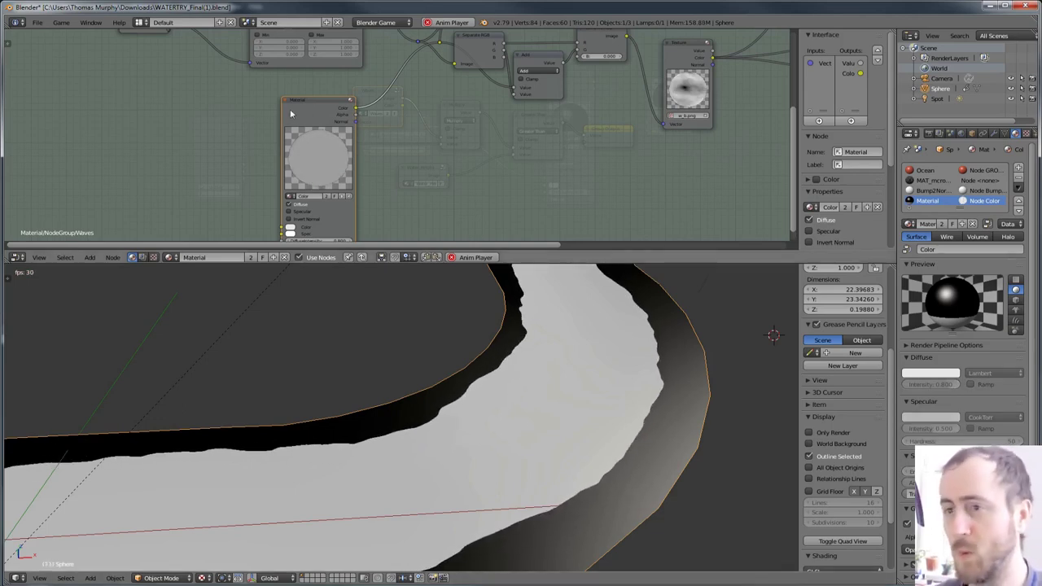
key("g")
right_click(310, 134)
middle_click_drag(369, 137, 354, 154)
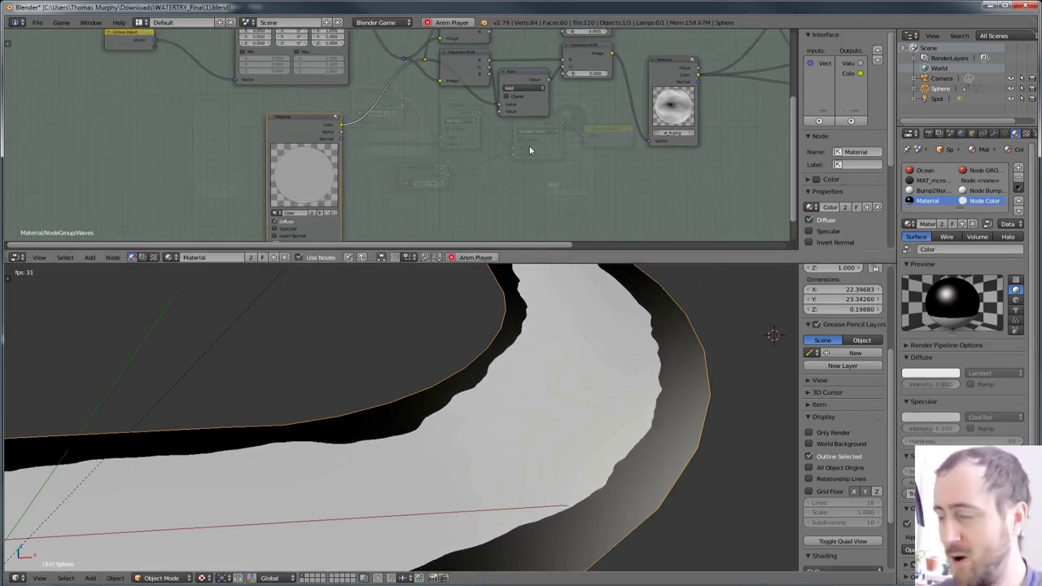
- Split off a Graph Editor beside the node tree and, with playback stopped, select PlaneAction's G and B Color curves
left_click_drag(890, 34, 503, 65)
key("shift+F6")
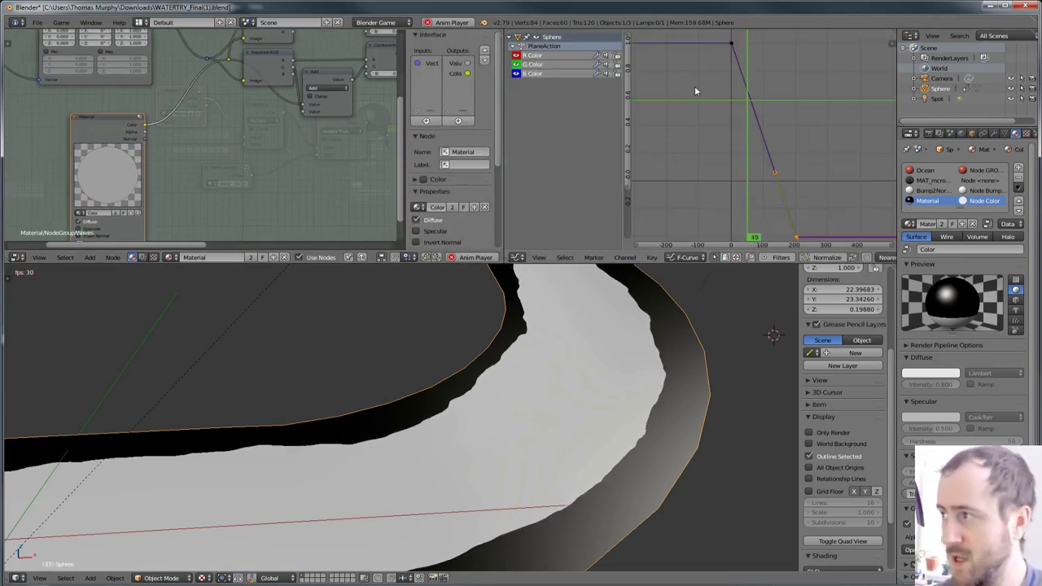
key("alt+a")
left_click(535, 66)
left_click(537, 75)
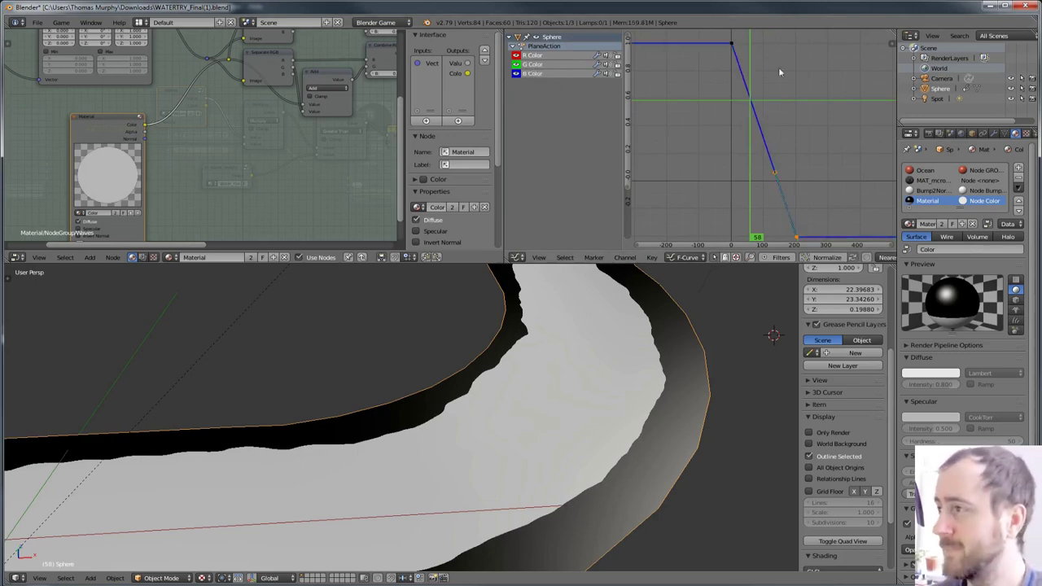
- Scrub from frame 1 to frame 265 and back to 199 to compare the color curves with the Material node's preview
key("shift+Left")
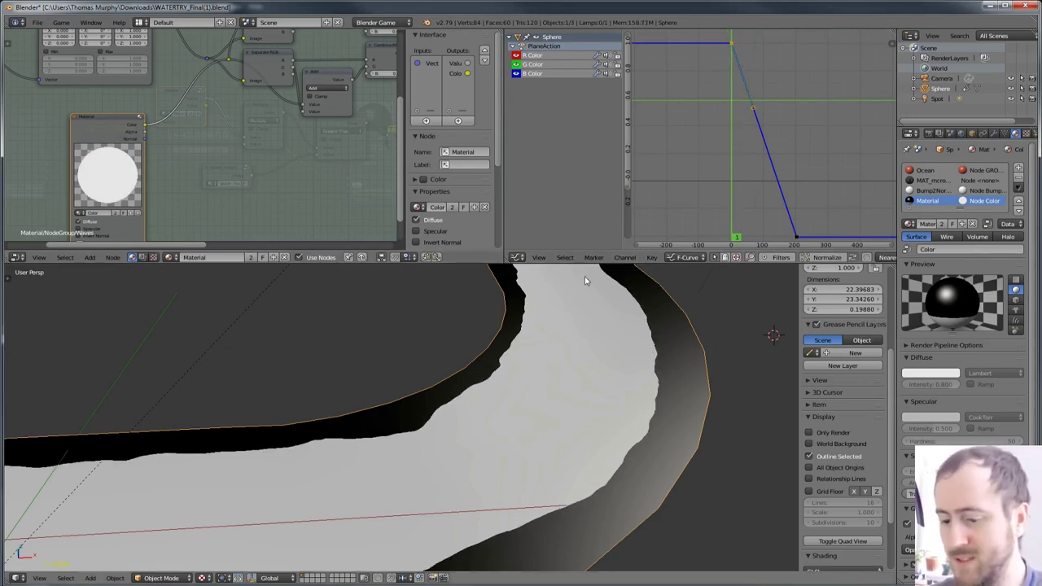
left_click_drag(735, 155, 817, 184)
scroll(778, 222, "down", 1)
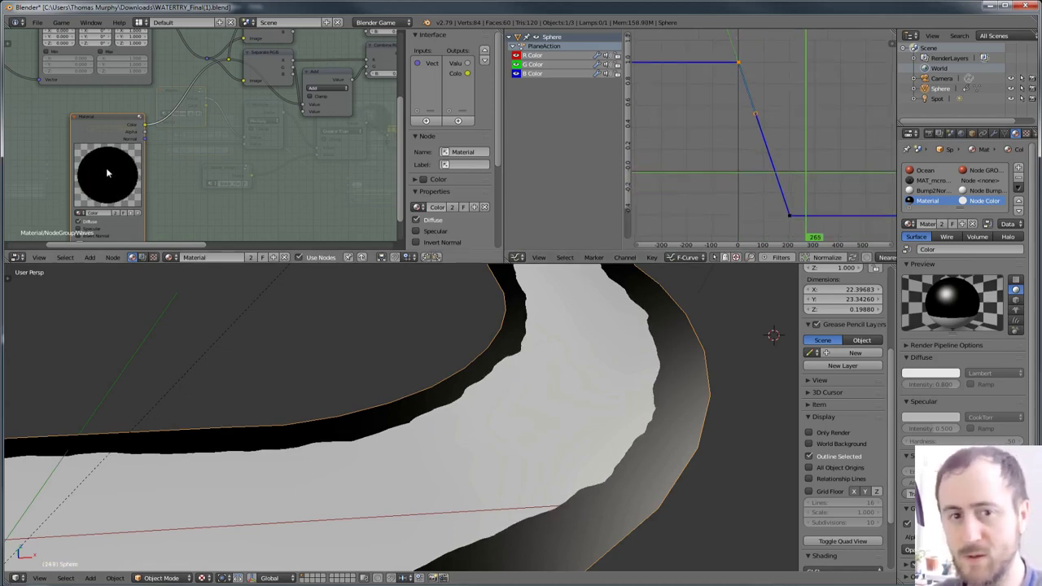
left_click_drag(823, 147, 789, 173)
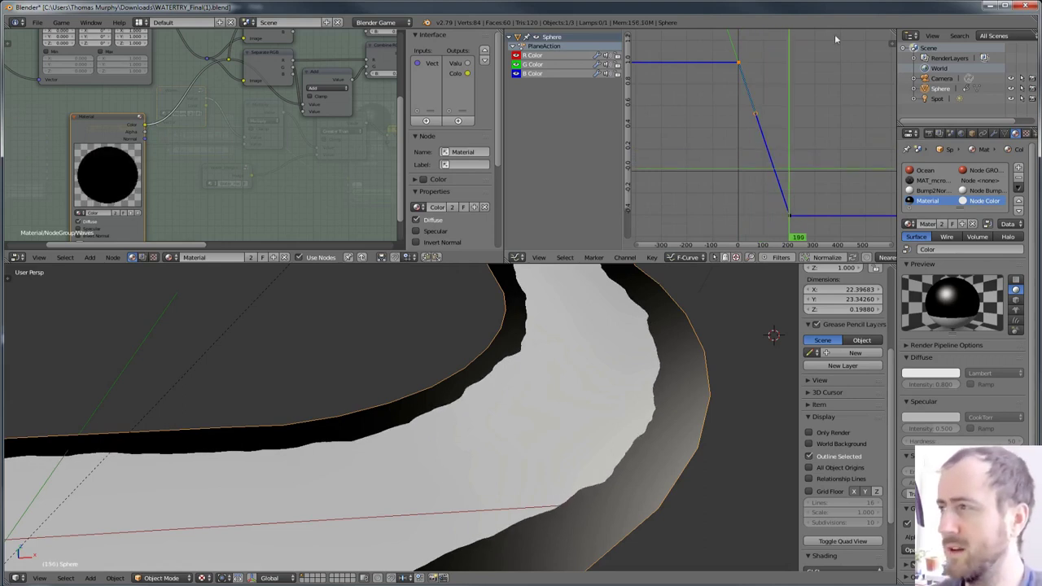
- Scrub to frame 0, then lower the color curves' end keyframe near frame 200 by about 0.58 along the value axis
left_click_drag(742, 62, 738, 67)
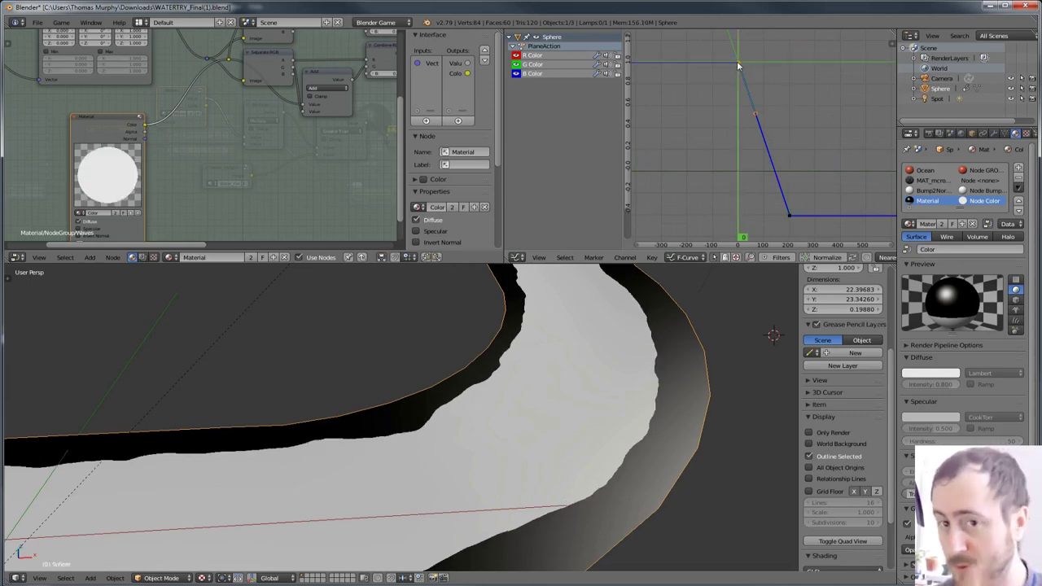
left_click_drag(752, 204, 764, 223)
middle_click_drag(760, 220, 735, 155)
left_click_drag(749, 169, 789, 174)
key("g")
key("y")
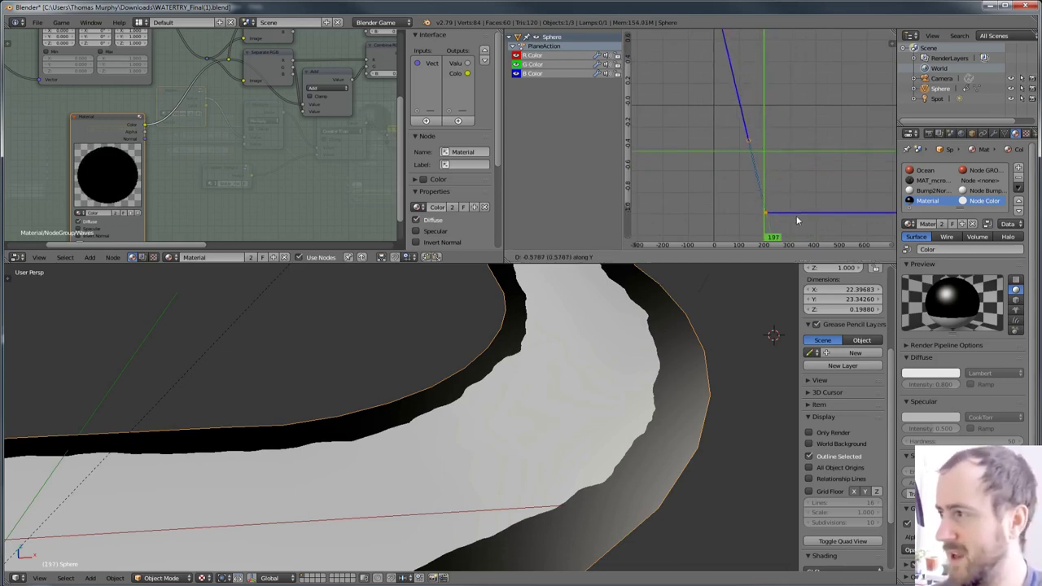
left_click(797, 217)
- Scrub to frame 93 and check the river in Rendered viewport shading, then restore the previous shading
left_click_drag(798, 220, 739, 182)
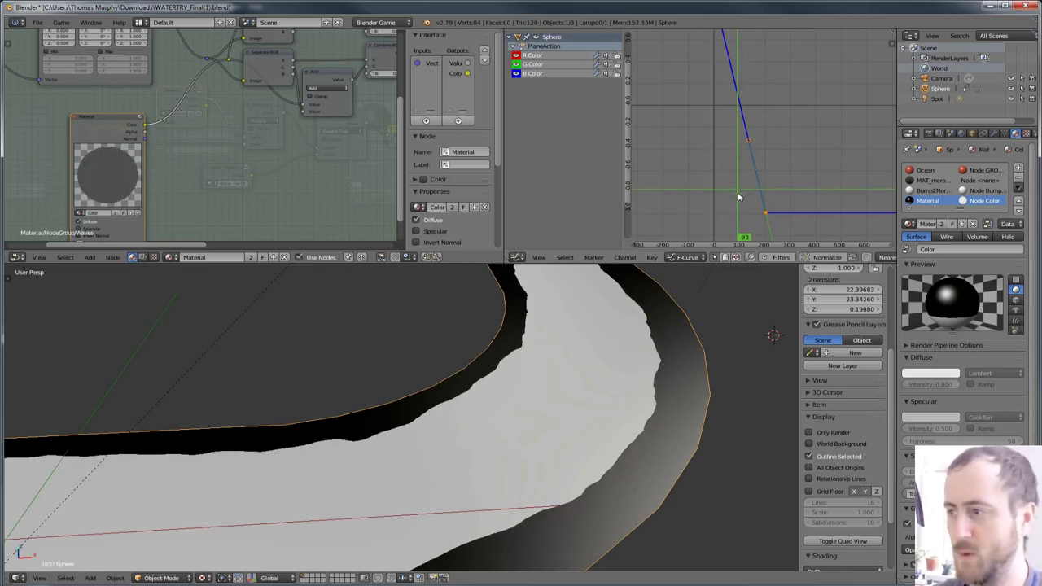
key("shift+z")
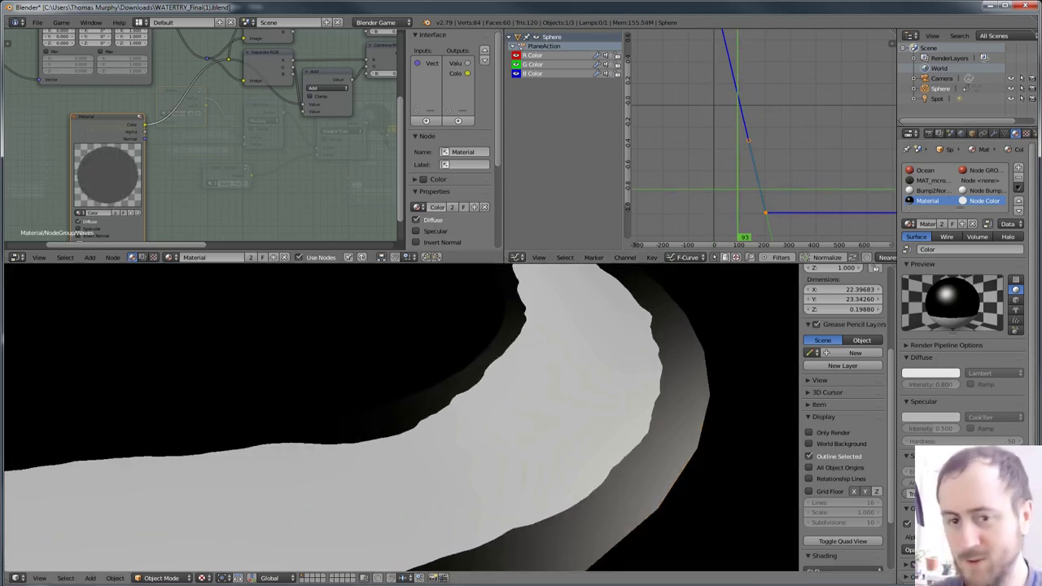
key("shift+z")
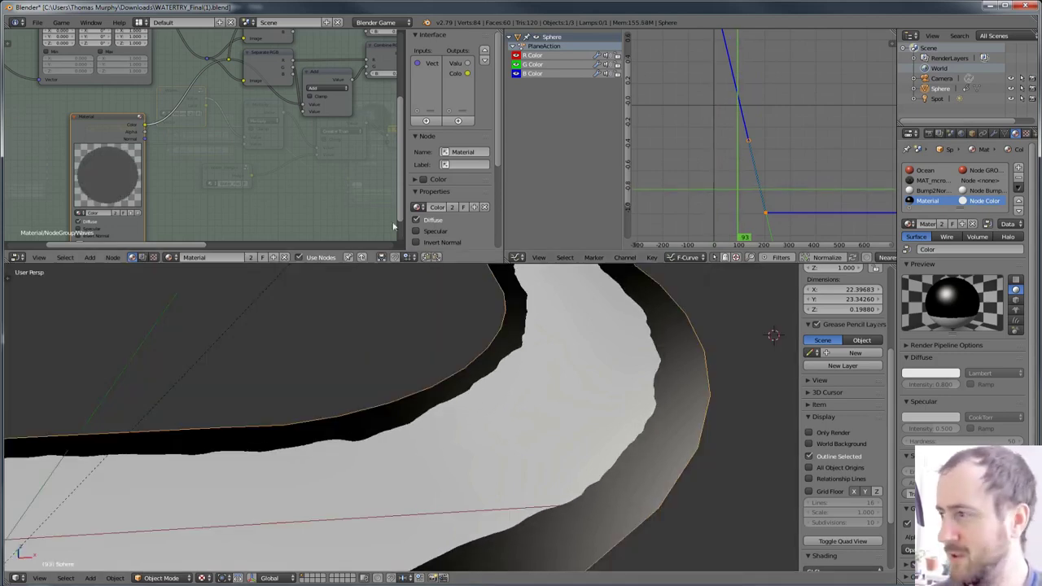
- Expand the Sphere object in the Outliner and enlarge the Outliner area to make room for its hierarchy
left_click(915, 90)
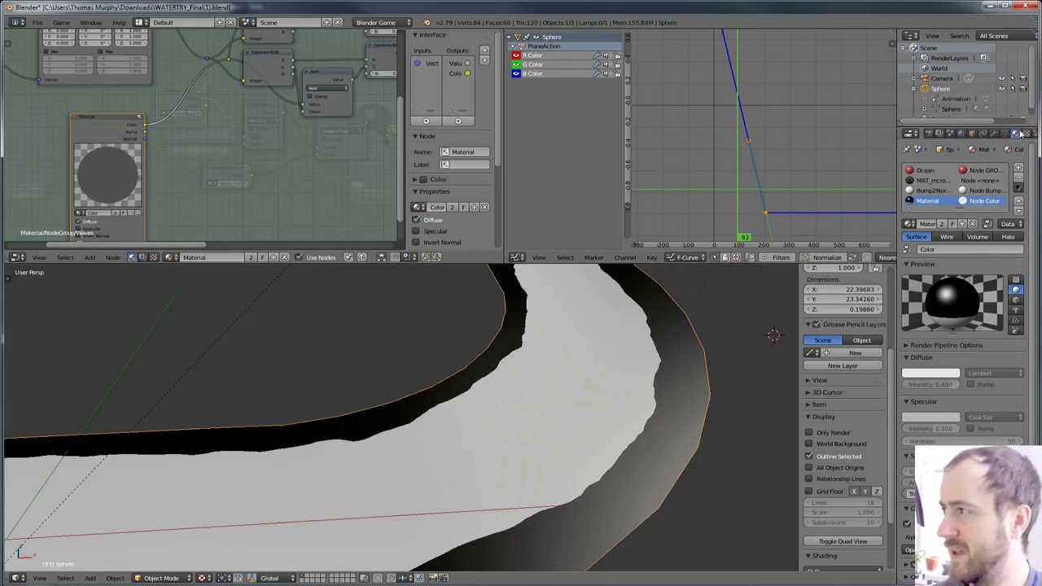
left_click_drag(1010, 127, 1010, 233)
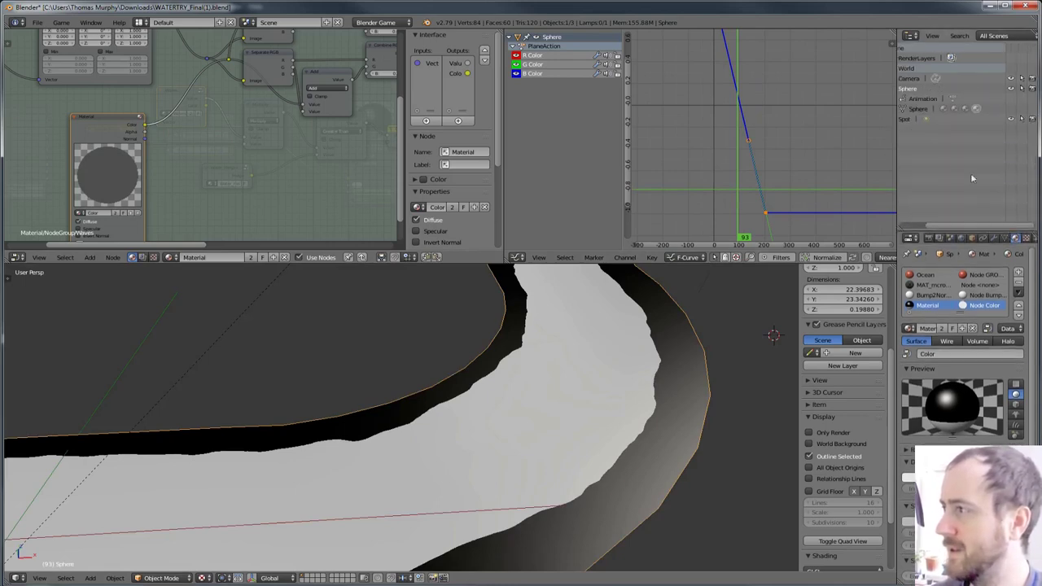